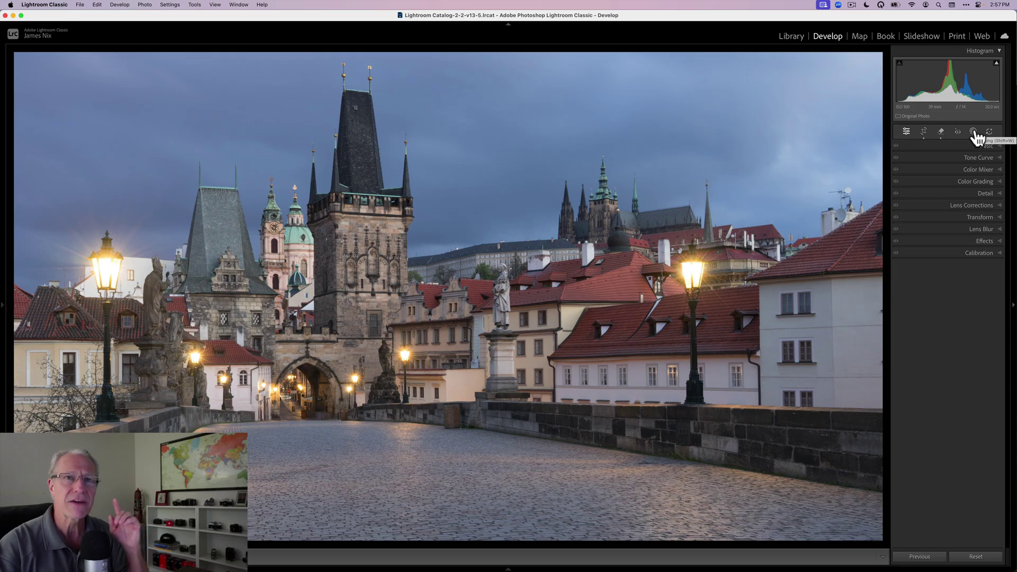
- Create a Landscape mask with Sky, Architecture and Artificial Ground as three separate masks
click(974, 132)
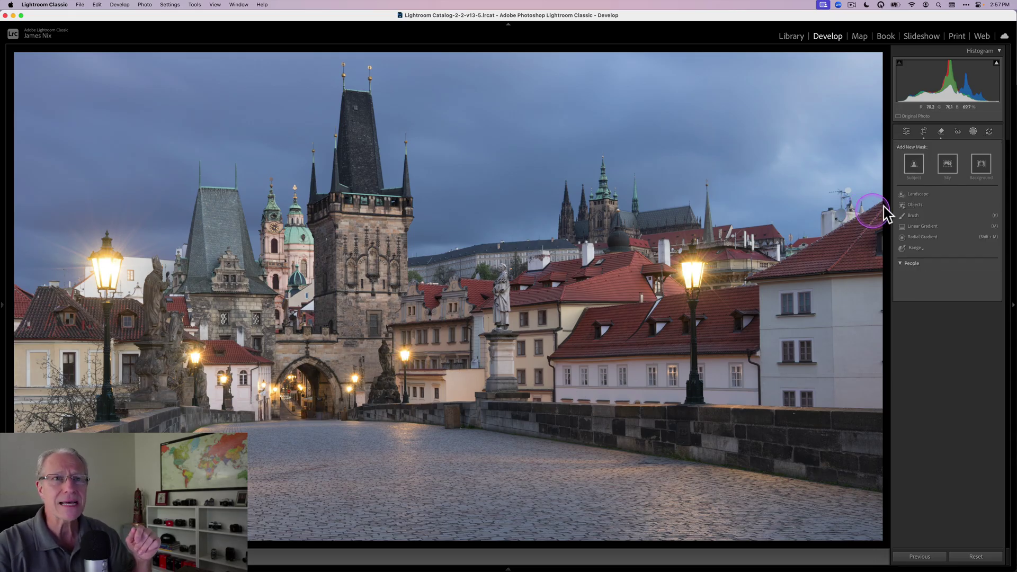
click(917, 194)
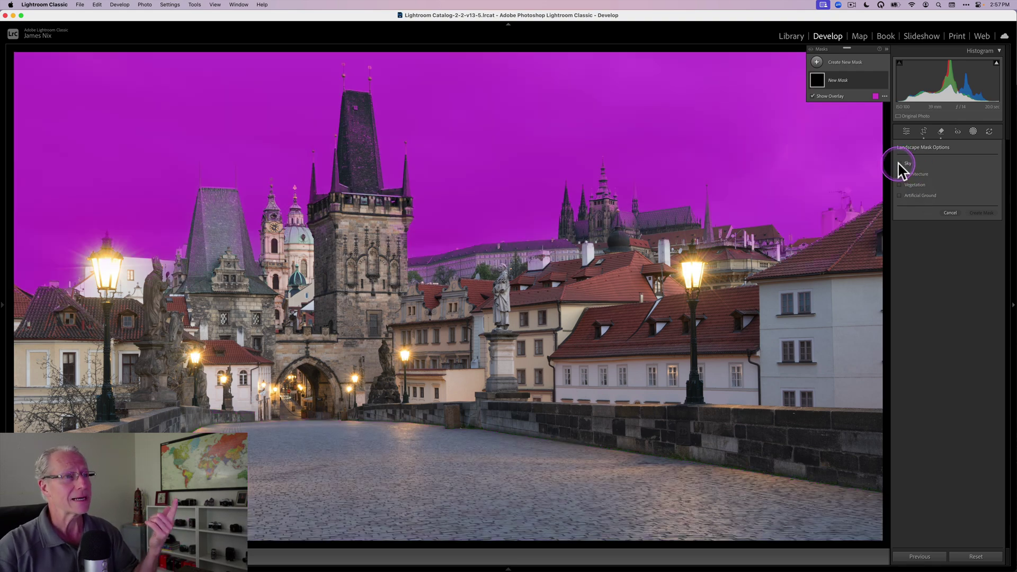
click(899, 164)
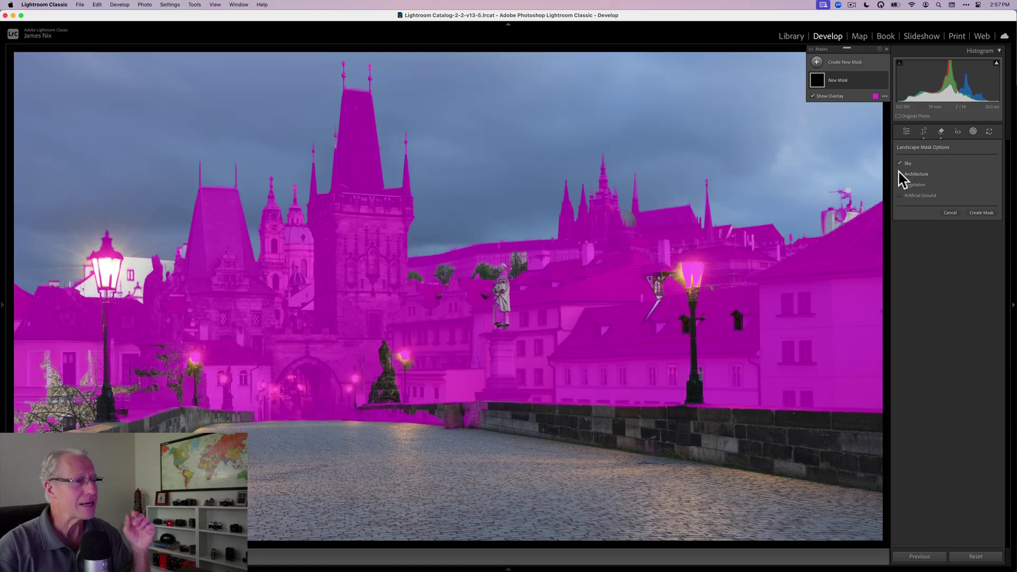
click(899, 175)
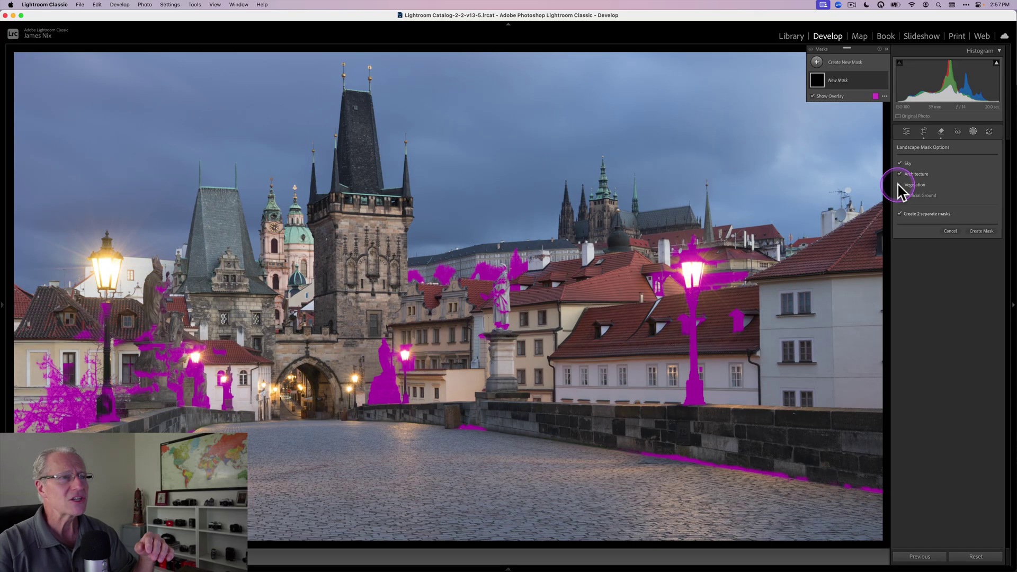
click(899, 195)
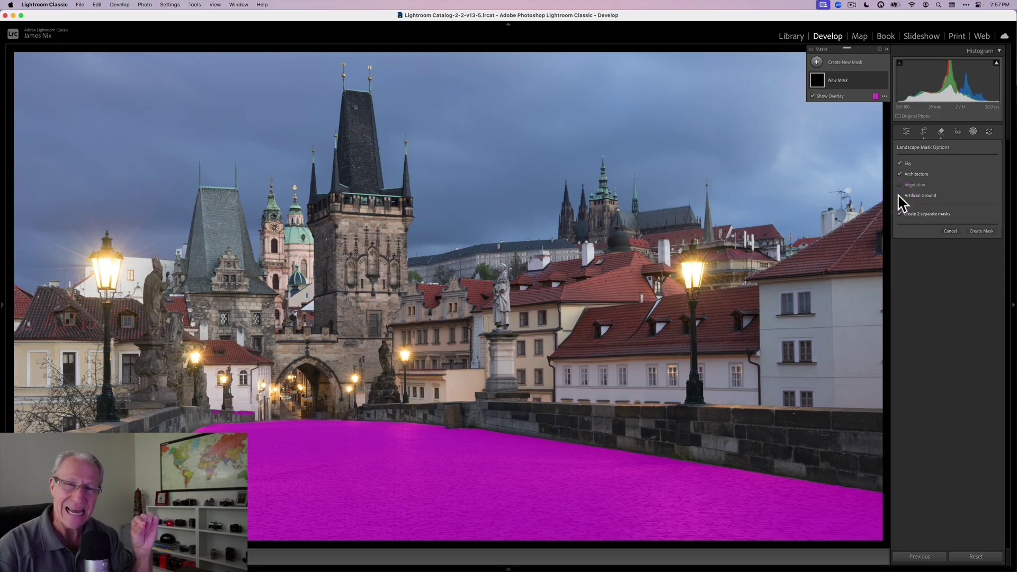
click(899, 196)
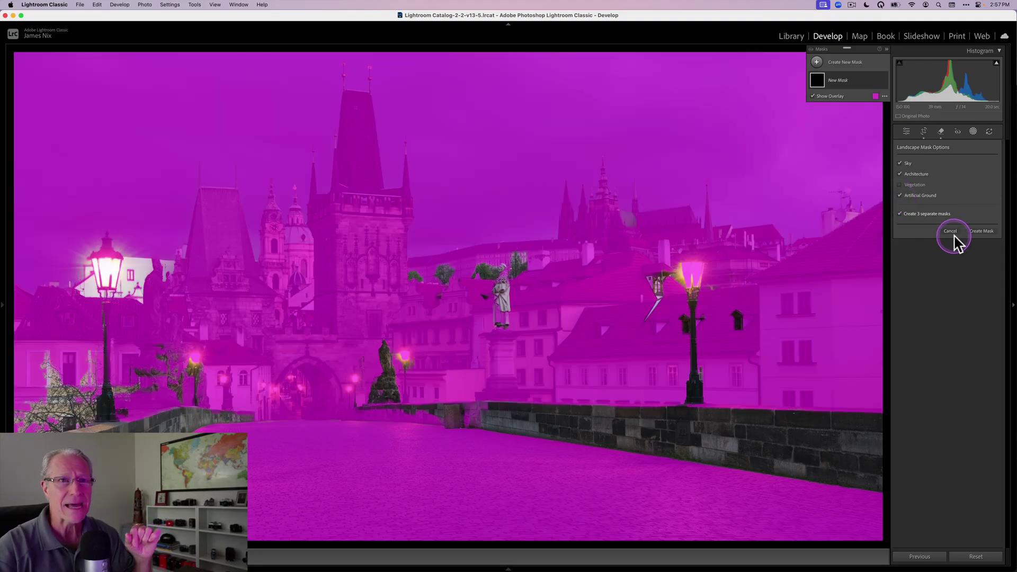
click(981, 231)
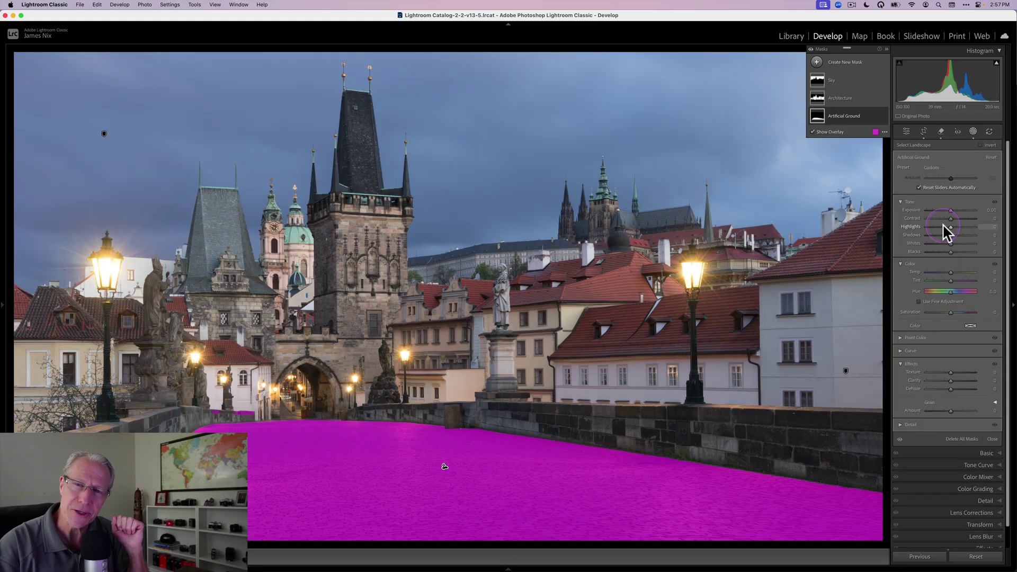
- Lower the pavement mask's Exposure to -0.48 and raise its Contrast
click(825, 121)
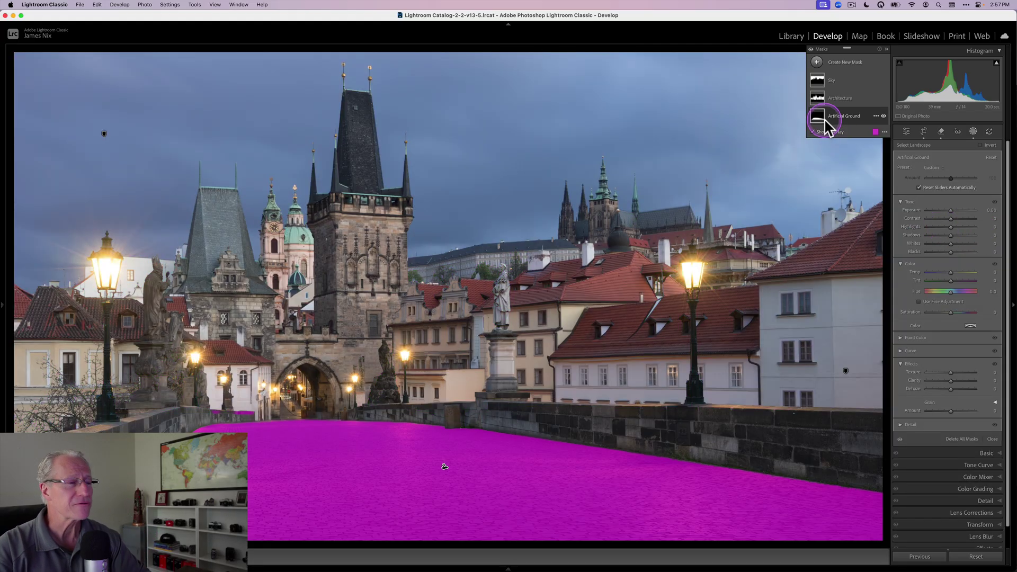
click(901, 200)
drag(951, 210, 956, 217)
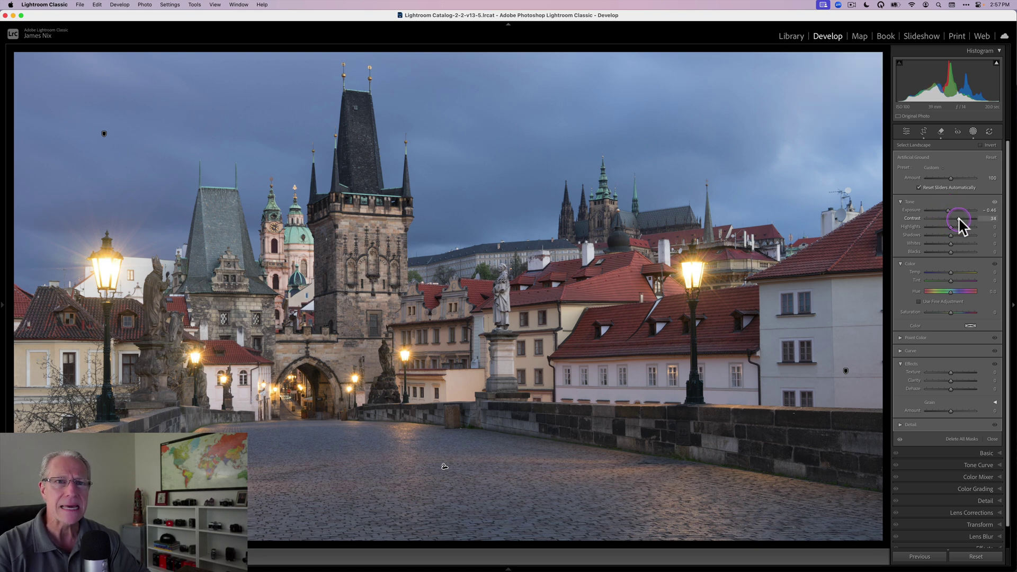
drag(959, 217, 959, 217)
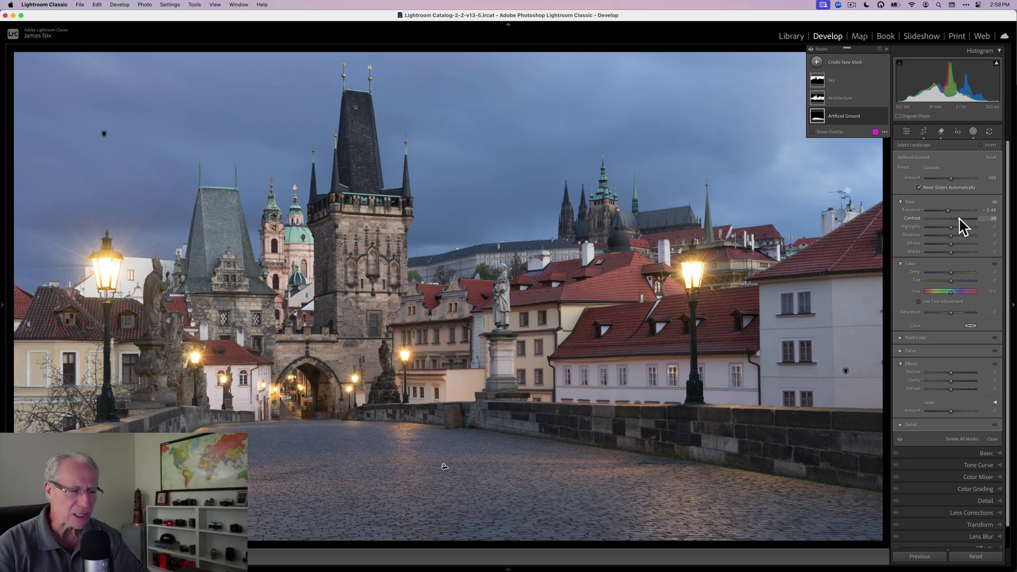
- Nudge the pavement's Temp, add a slight magenta Tint, and raise Texture and Clarity
click(951, 271)
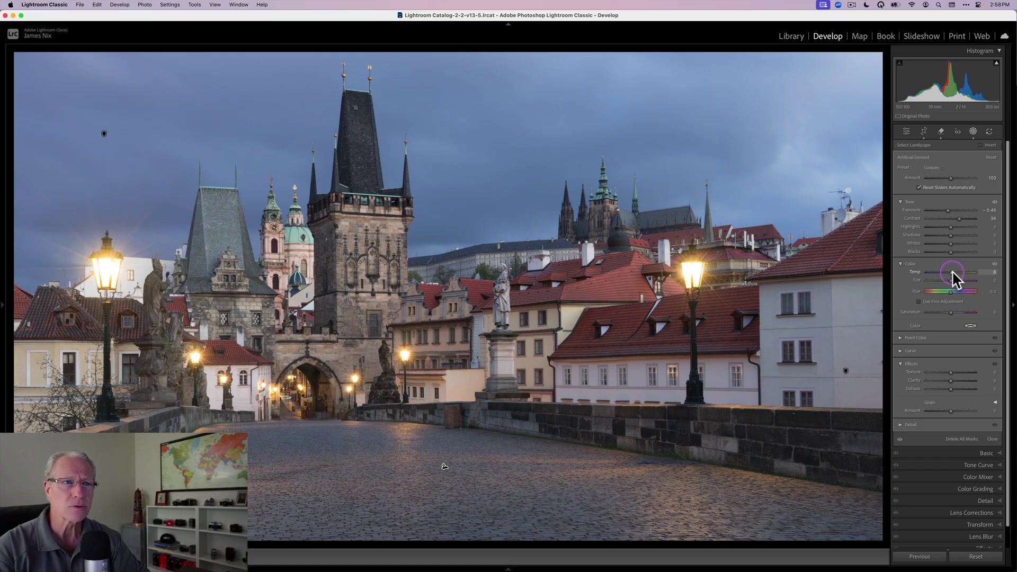
drag(952, 271, 937, 279)
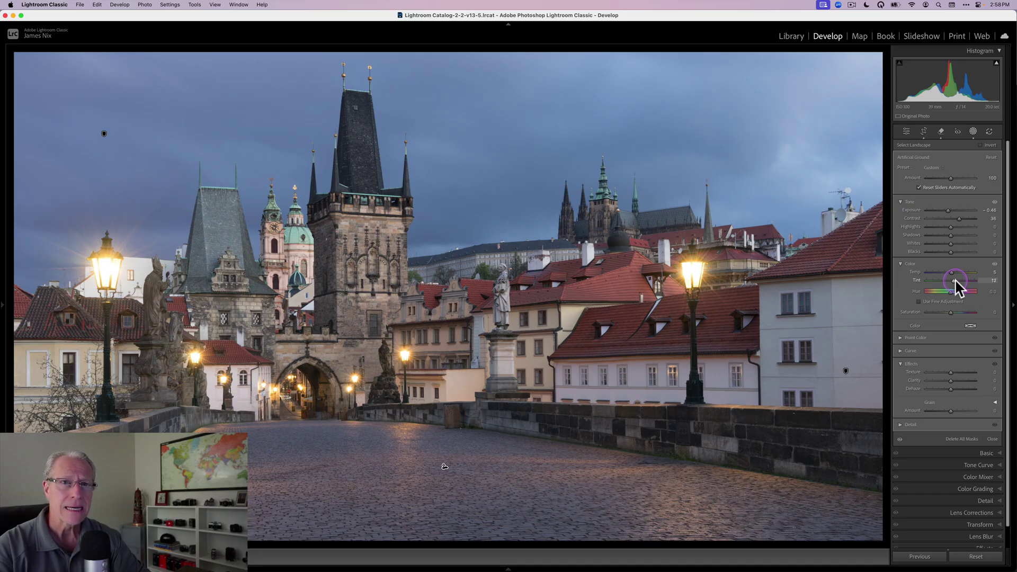
click(955, 278)
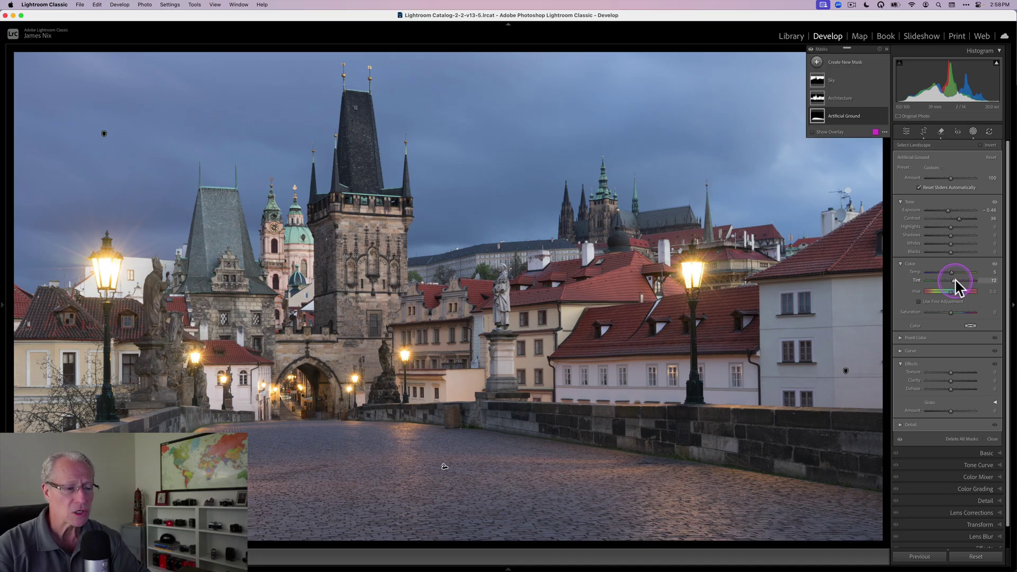
click(955, 272)
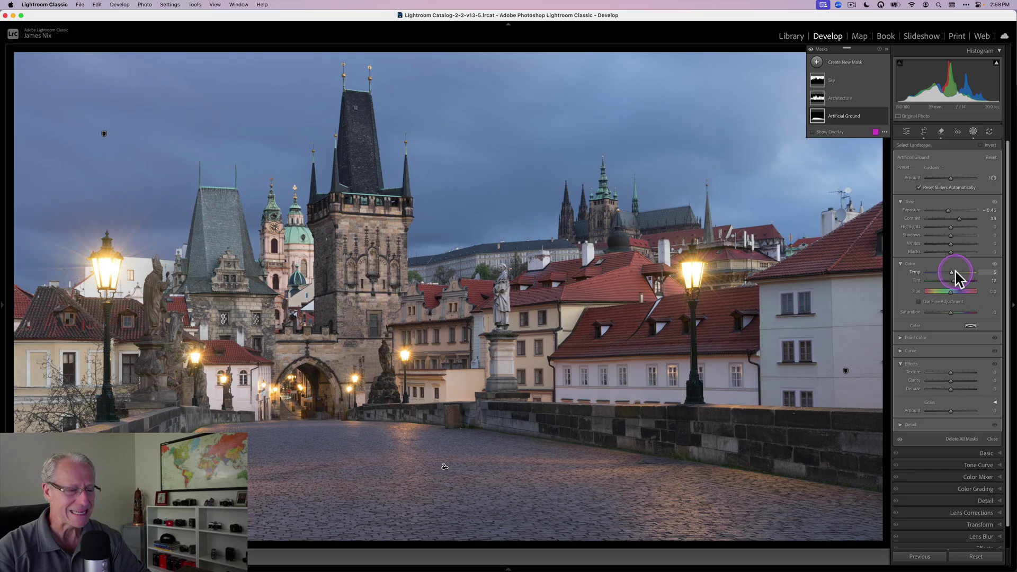
click(949, 372)
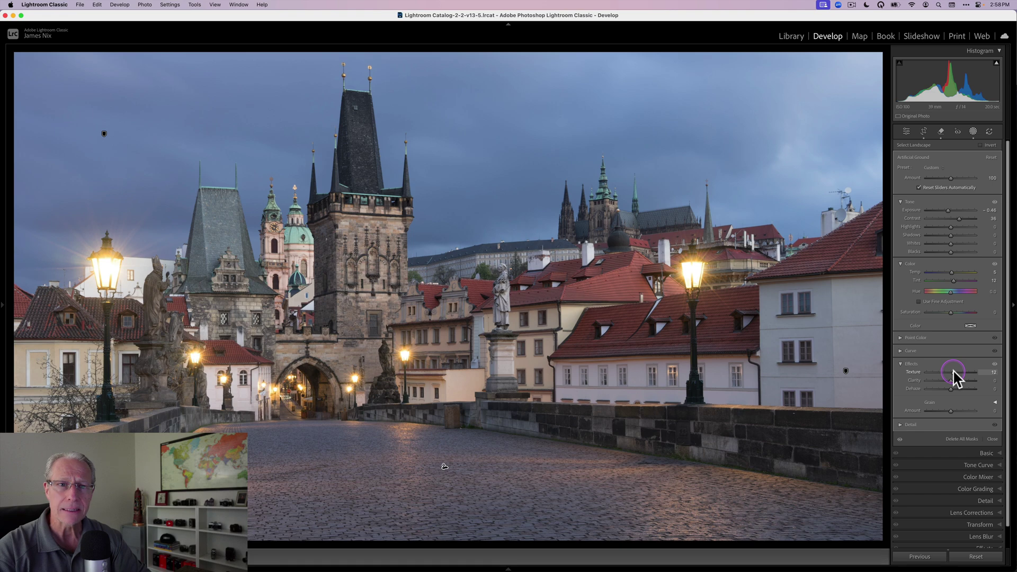
drag(954, 372, 953, 380)
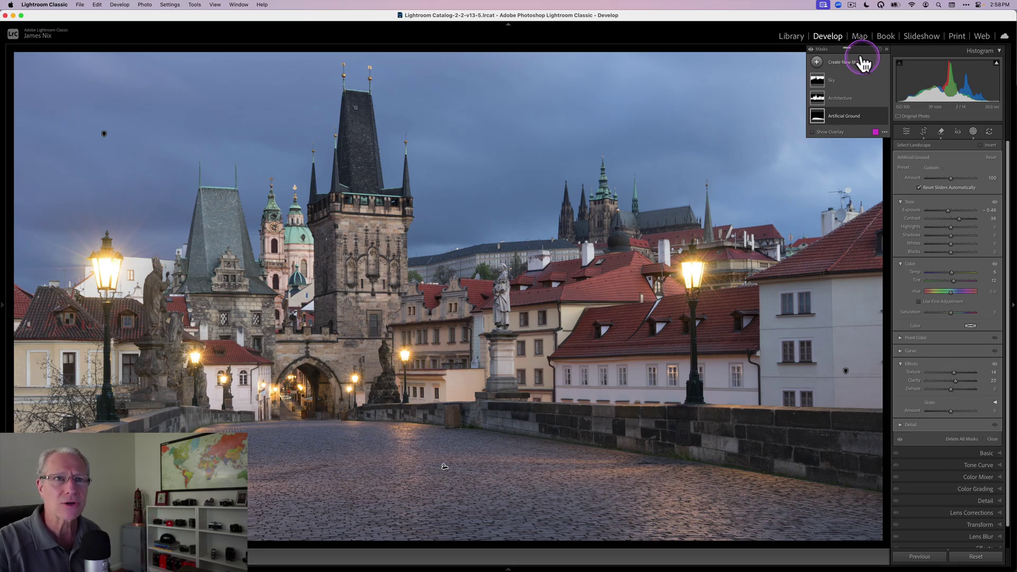
- Hide and reshow the Artificial Ground mask to compare the pavement before and after
drag(866, 97, 884, 121)
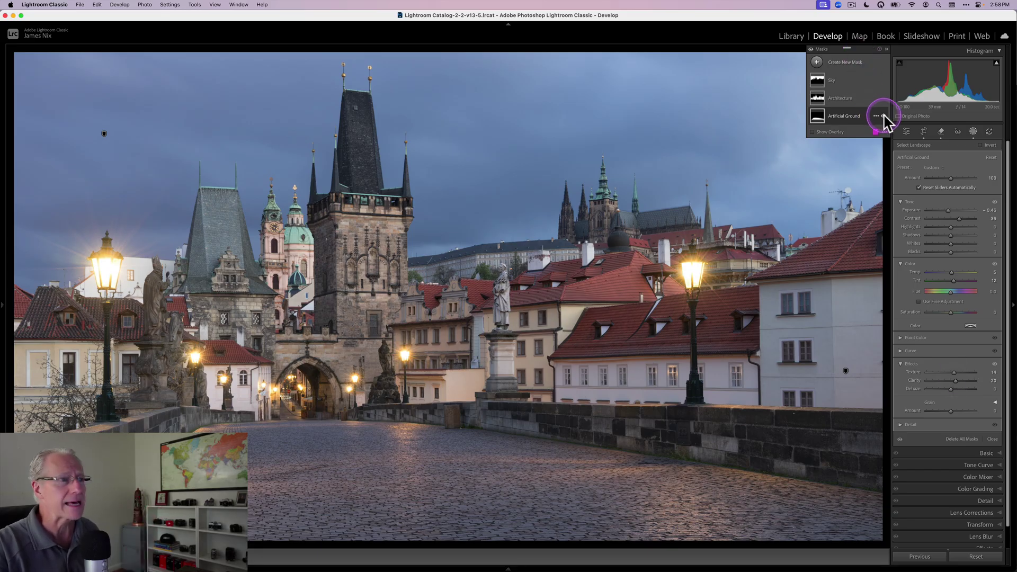
click(883, 116)
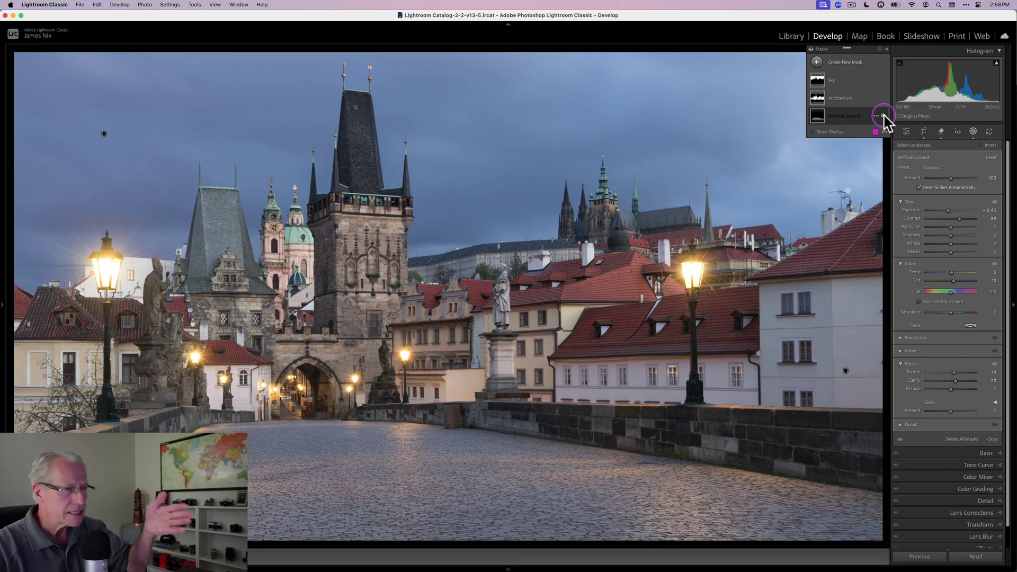
click(883, 116)
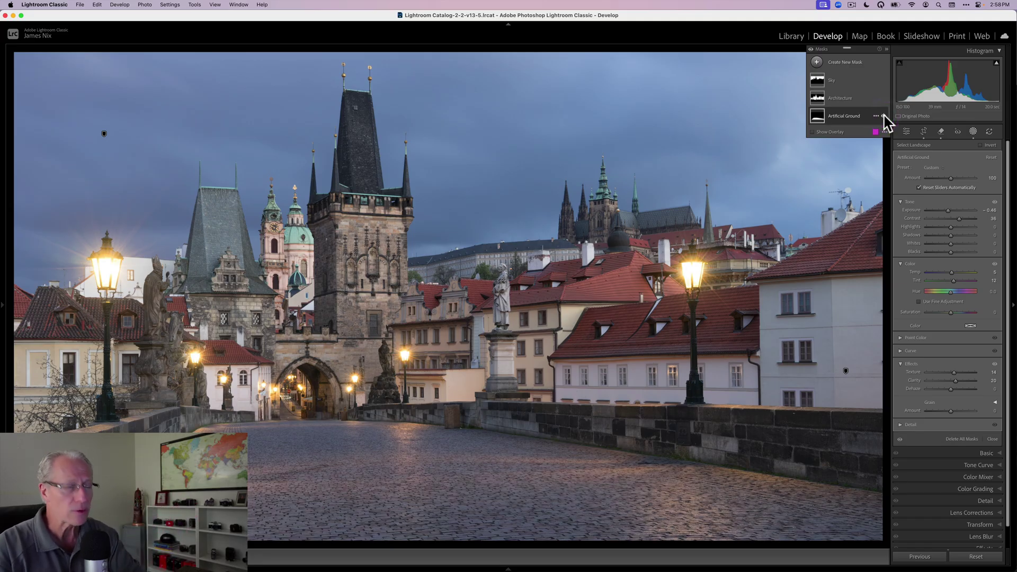
click(818, 97)
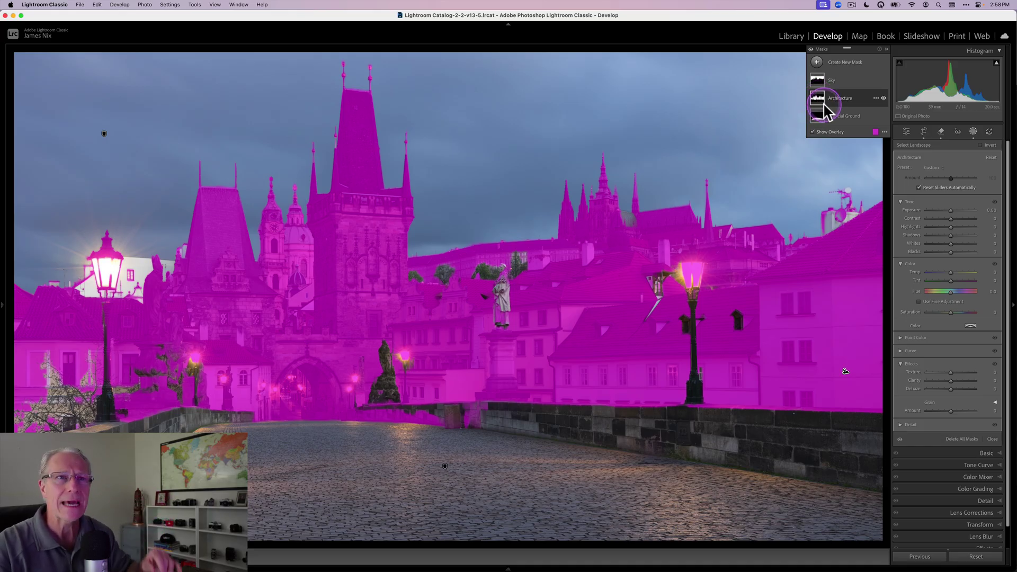
- In the Architecture mask, raise Exposure slightly to about 0.08
click(820, 103)
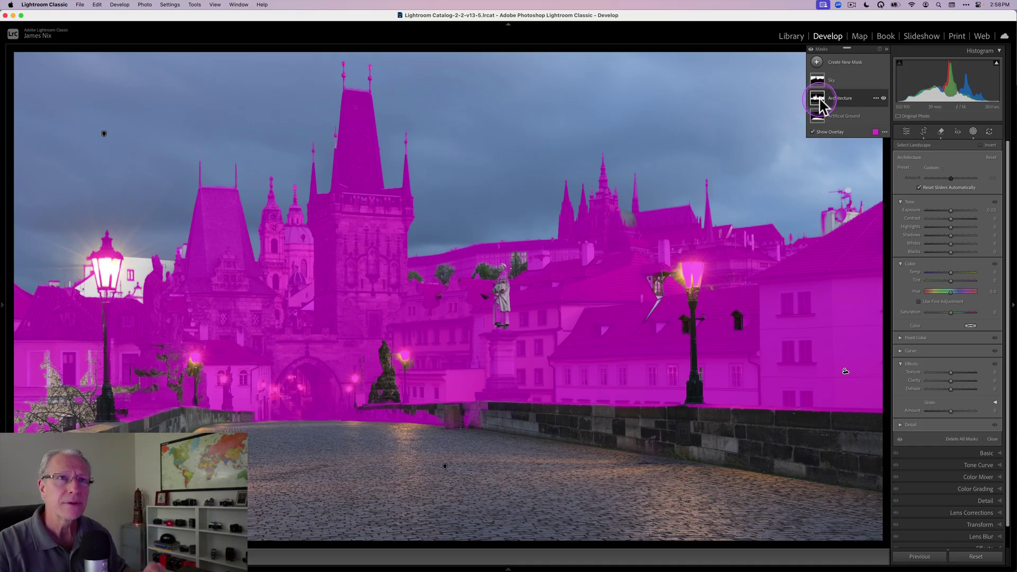
click(819, 100)
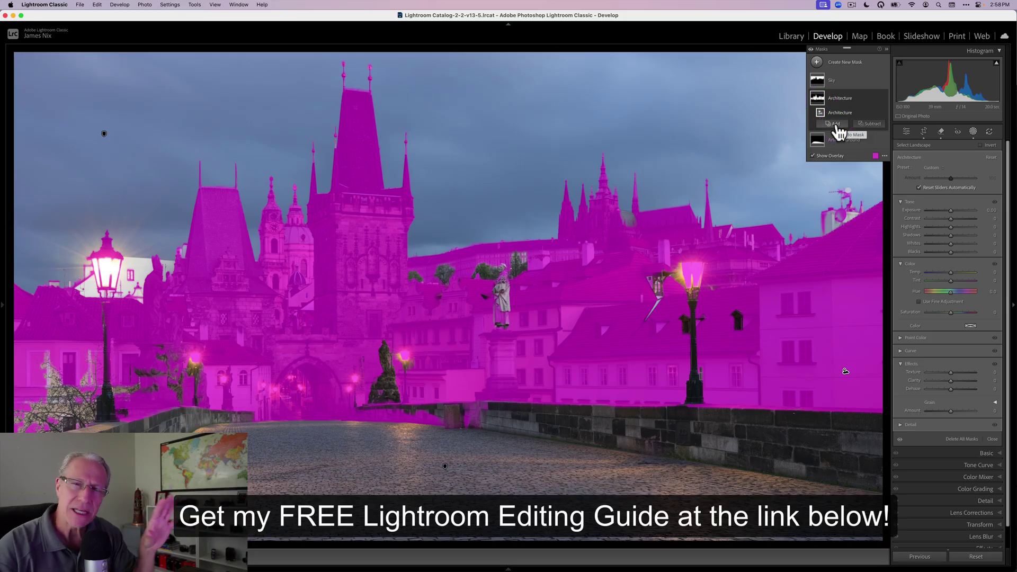
click(817, 101)
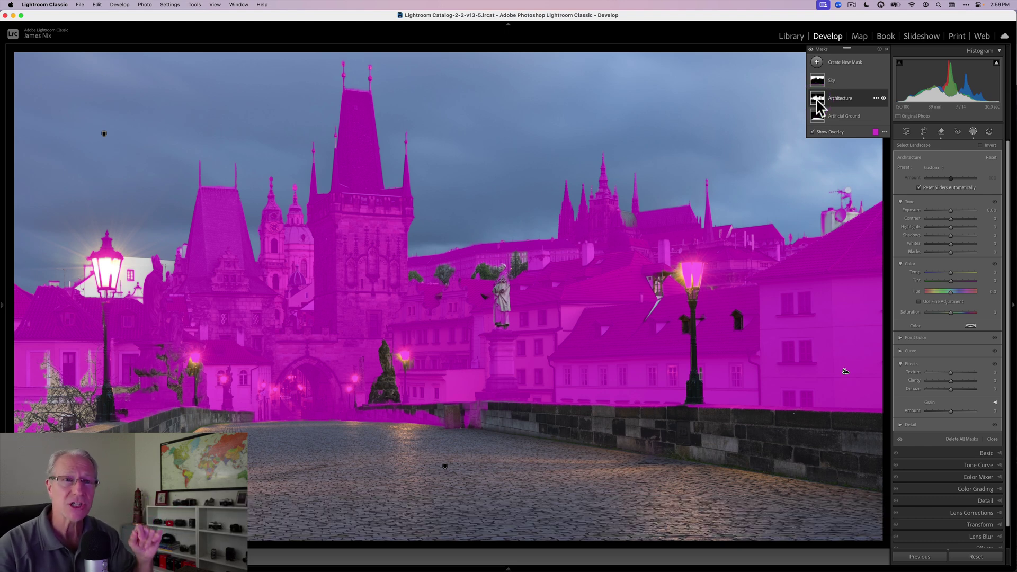
click(947, 206)
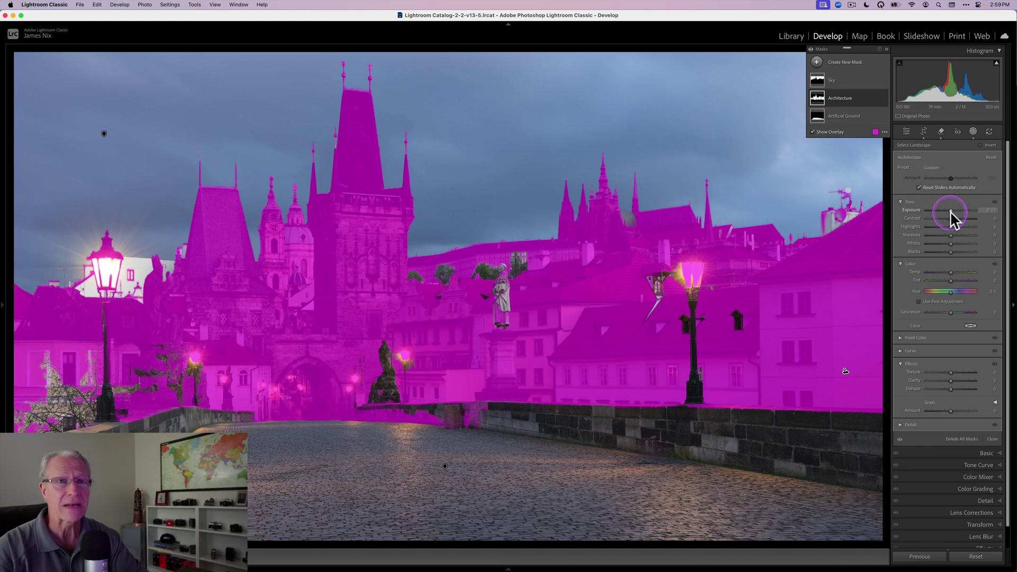
click(952, 210)
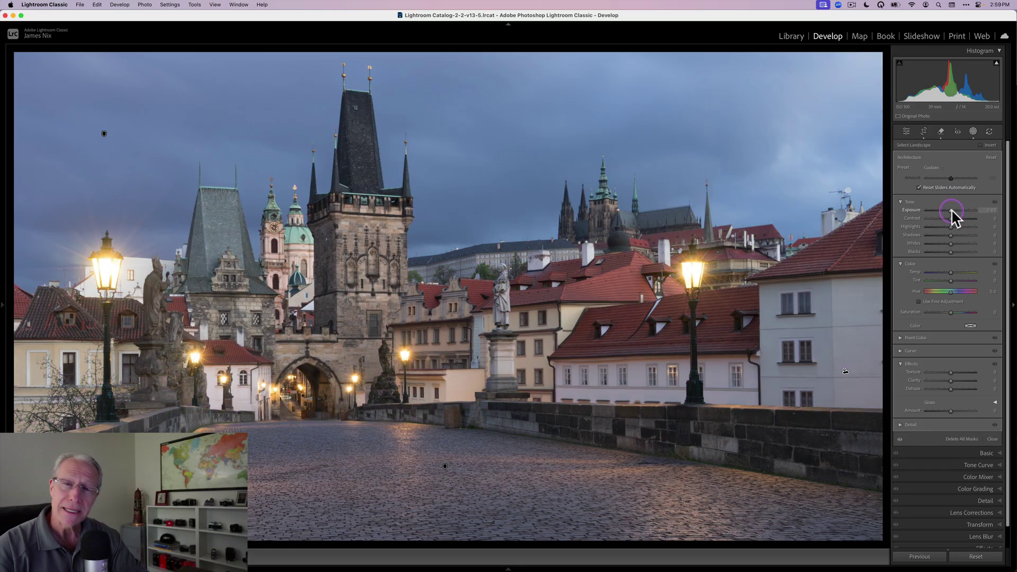
drag(952, 208, 951, 209)
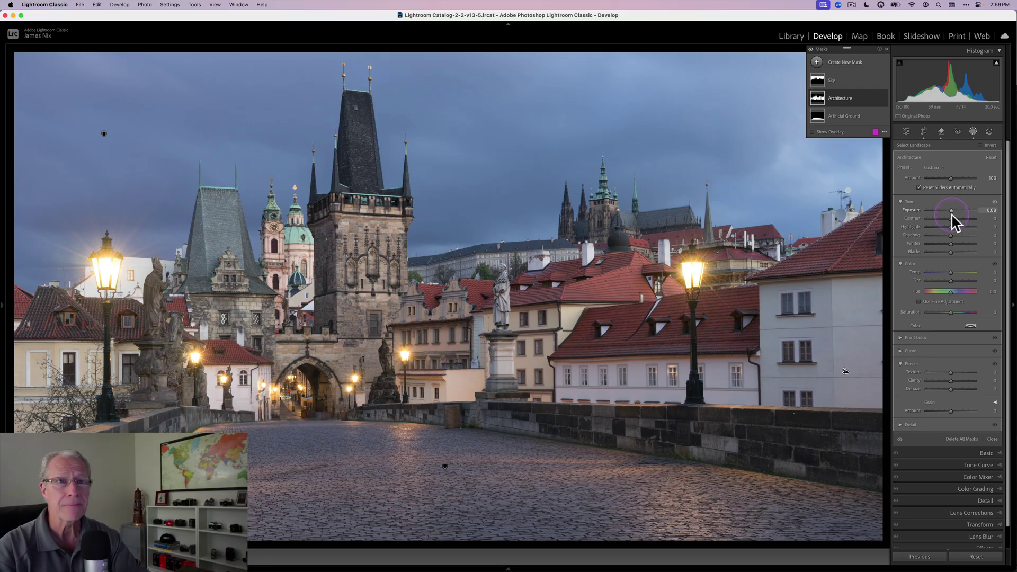
- Add contrast and warmth to the buildings and fine-tune their tint
click(951, 217)
drag(954, 217, 961, 218)
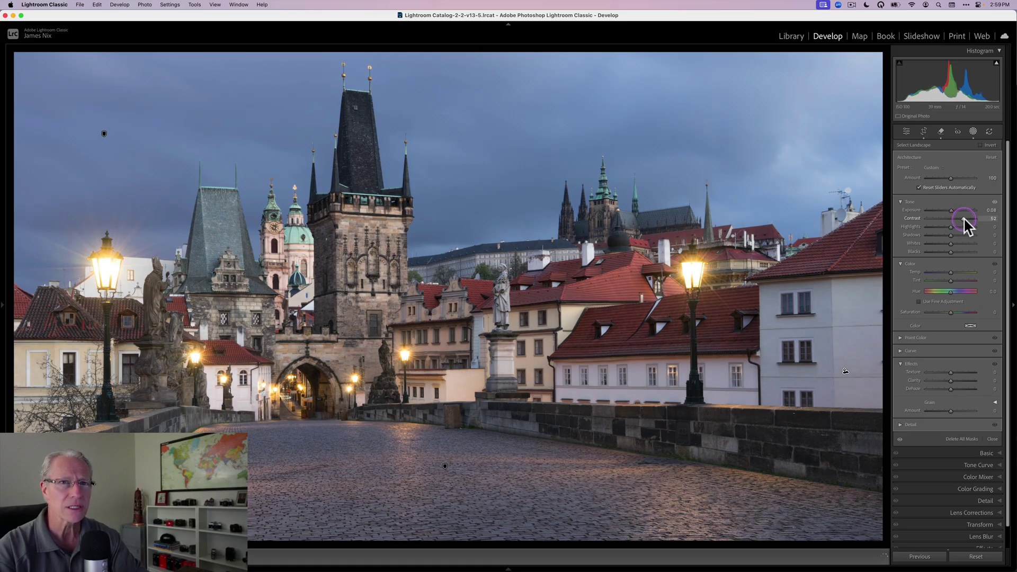
click(953, 254)
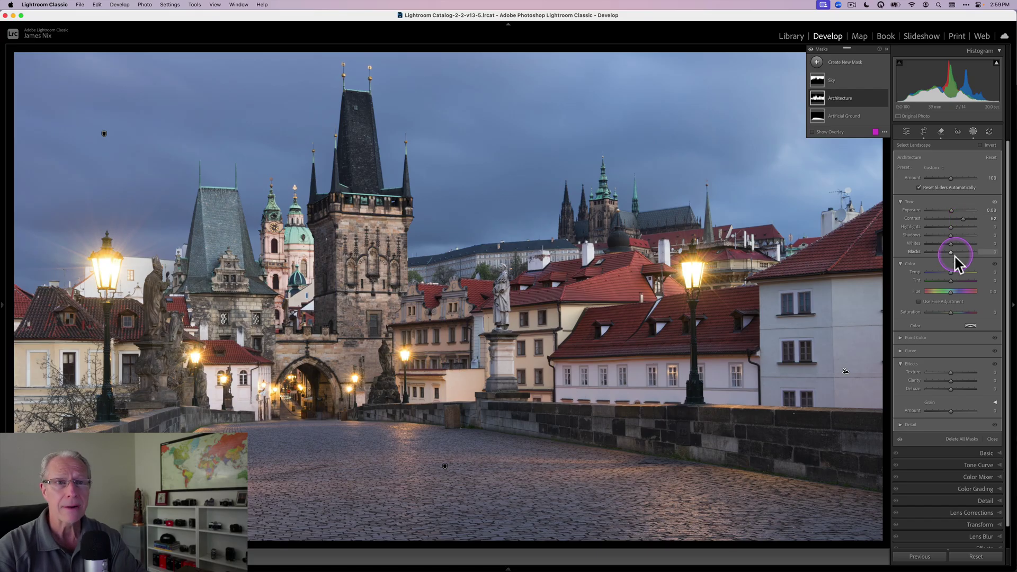
click(951, 271)
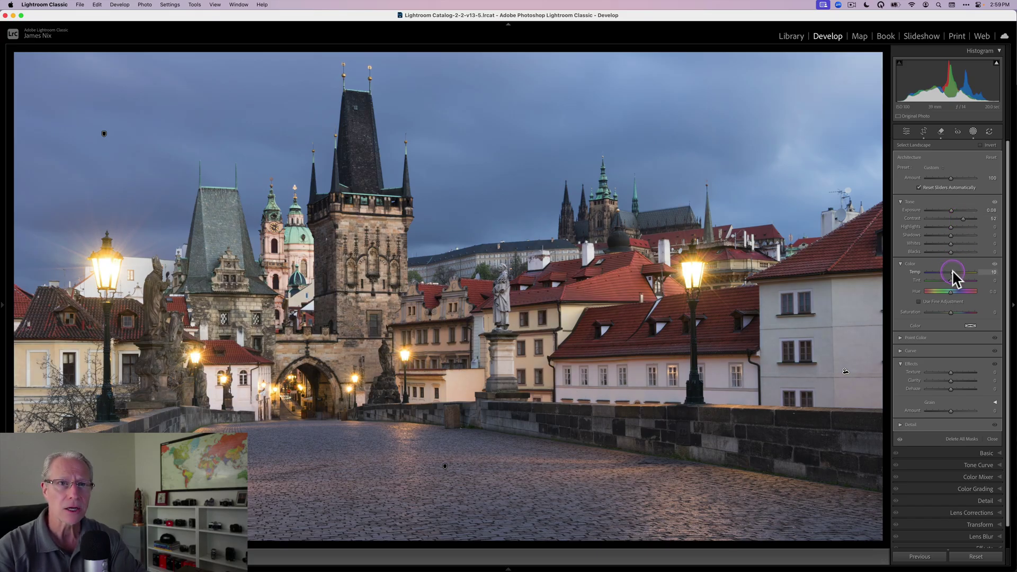
click(949, 280)
click(950, 279)
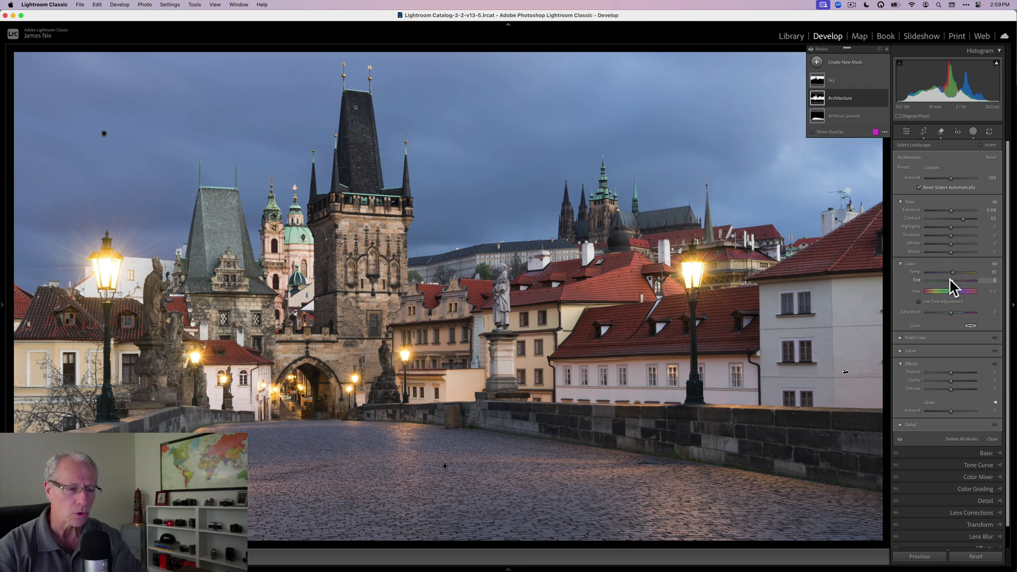
- Set the buildings' Saturation to 9 and Texture and Clarity to 15 each
click(950, 310)
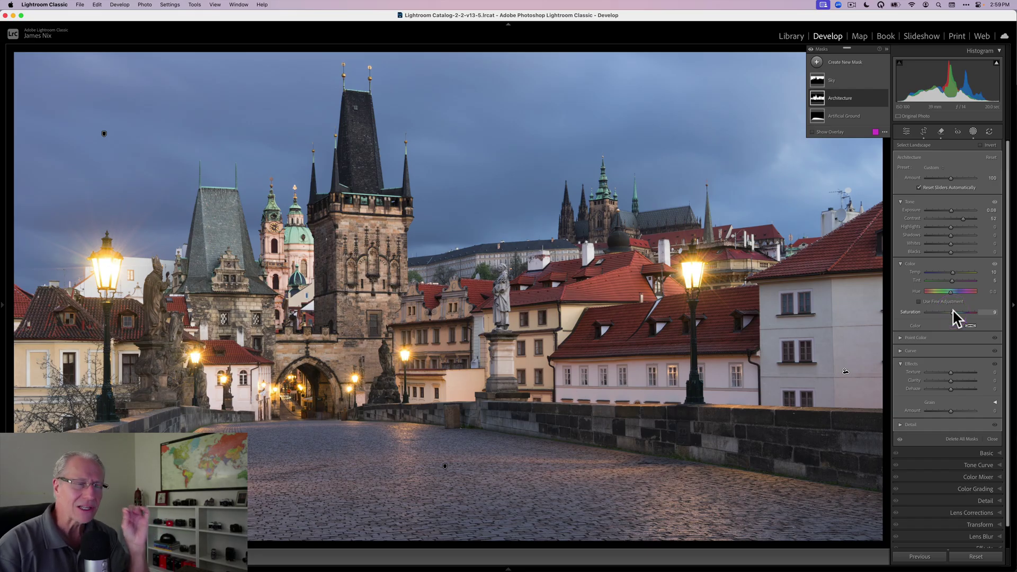
click(945, 372)
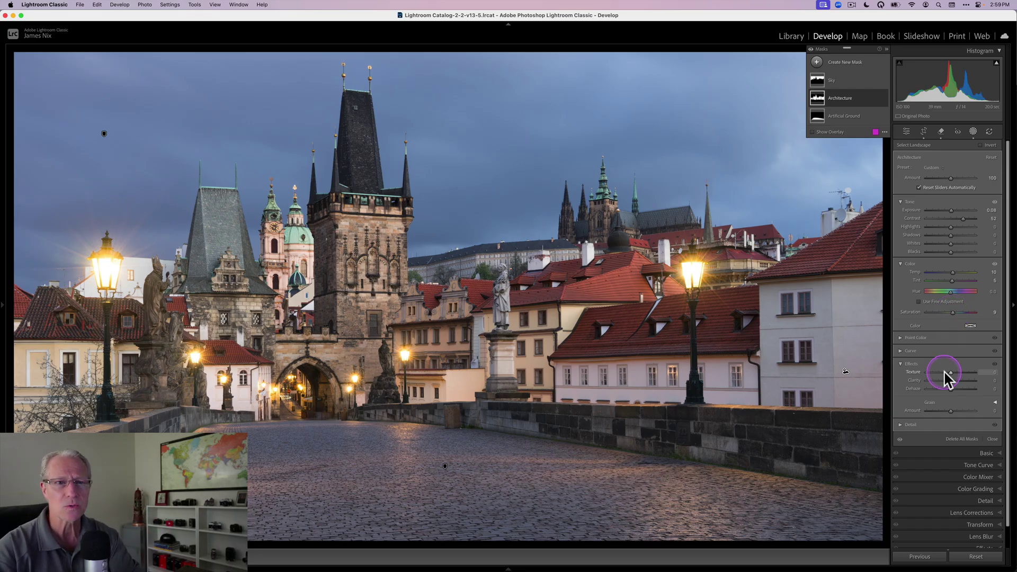
drag(950, 371, 953, 379)
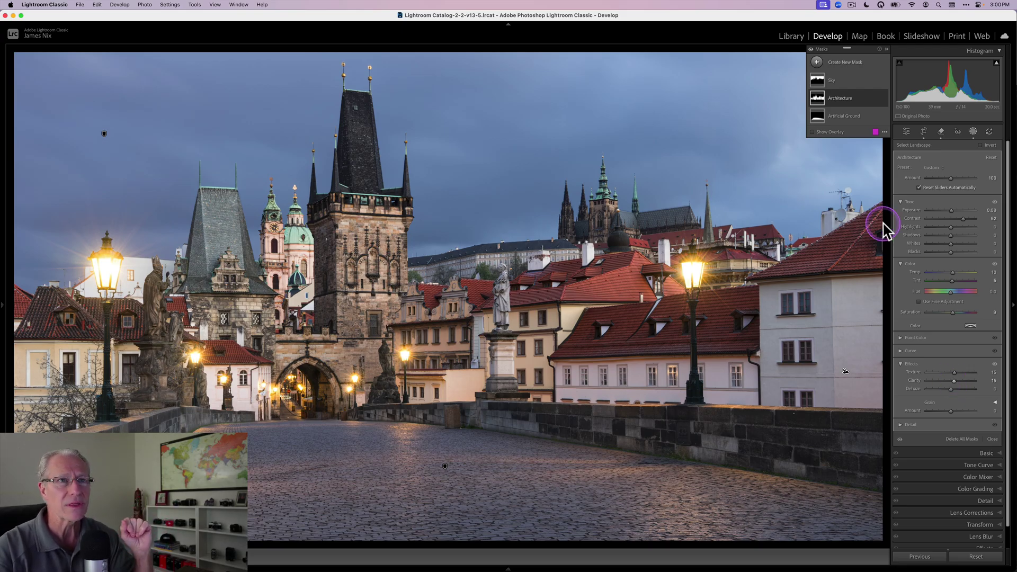
- Toggle the Architecture mask off and on to compare, then select the Sky mask
mouse_move(884, 104)
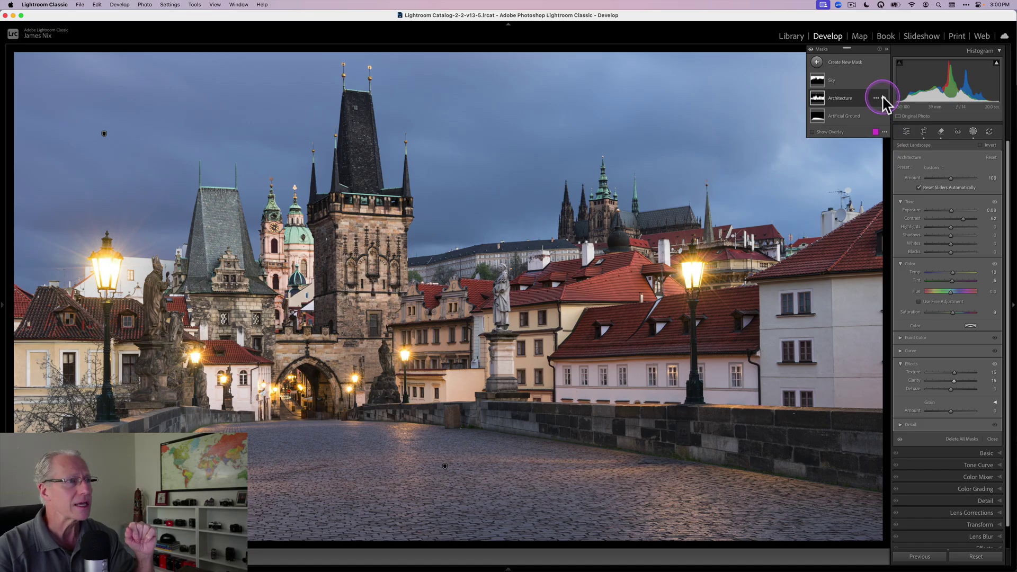
click(884, 97)
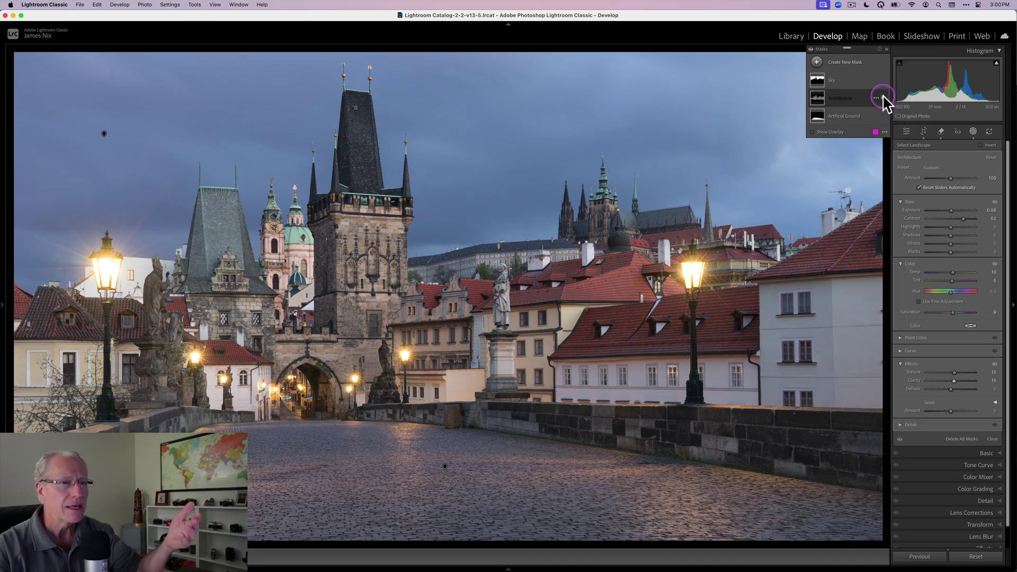
click(883, 98)
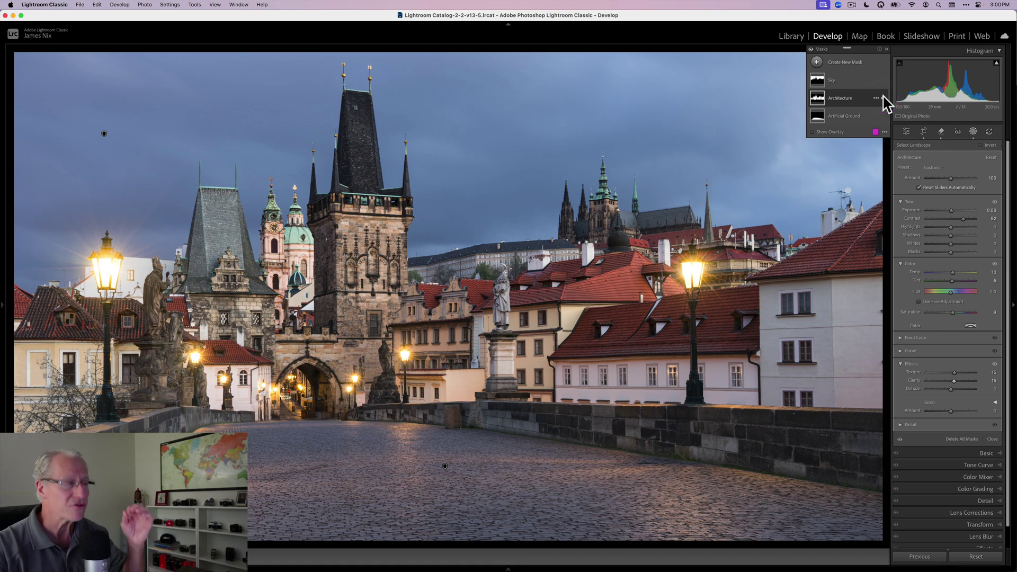
click(817, 81)
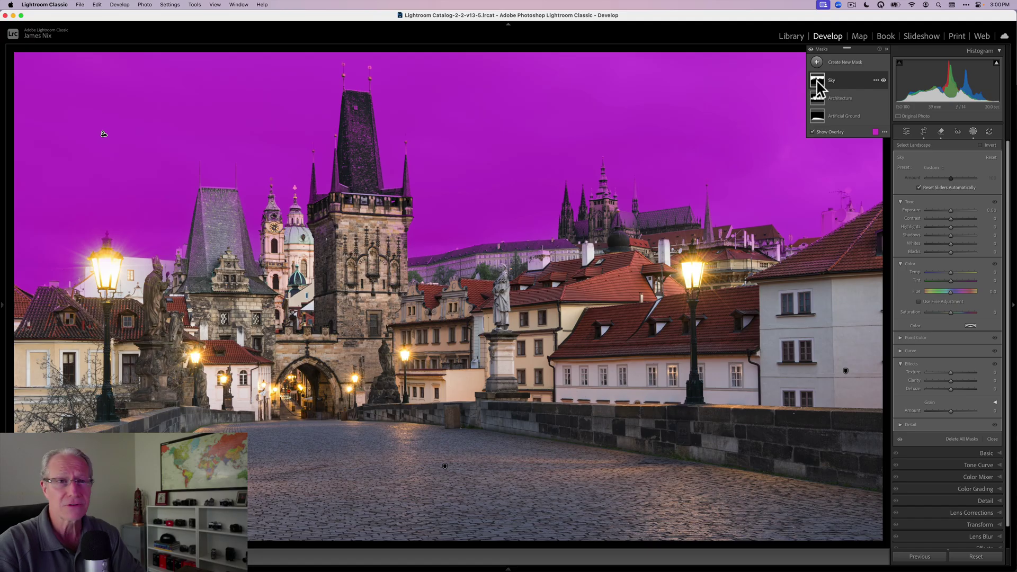
- Set the Sky mask's Exposure to -0.42 and Temp to -12
click(952, 211)
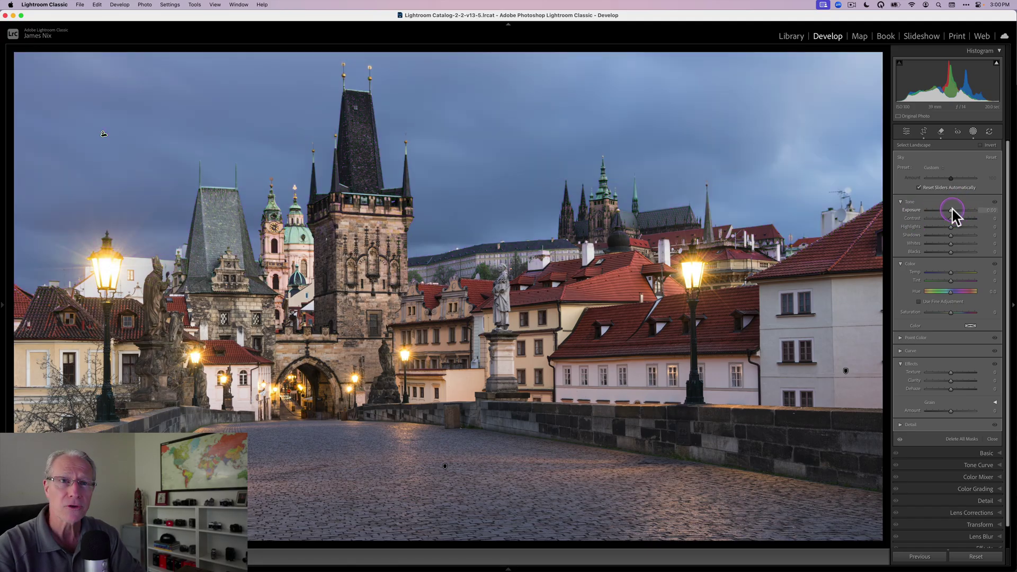
drag(952, 208, 949, 206)
click(939, 272)
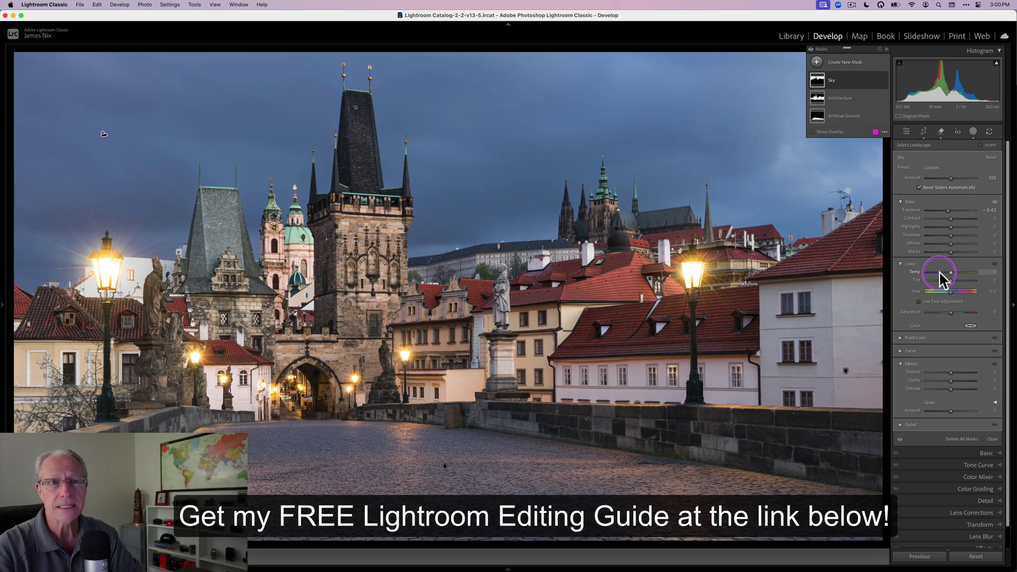
drag(949, 268, 949, 271)
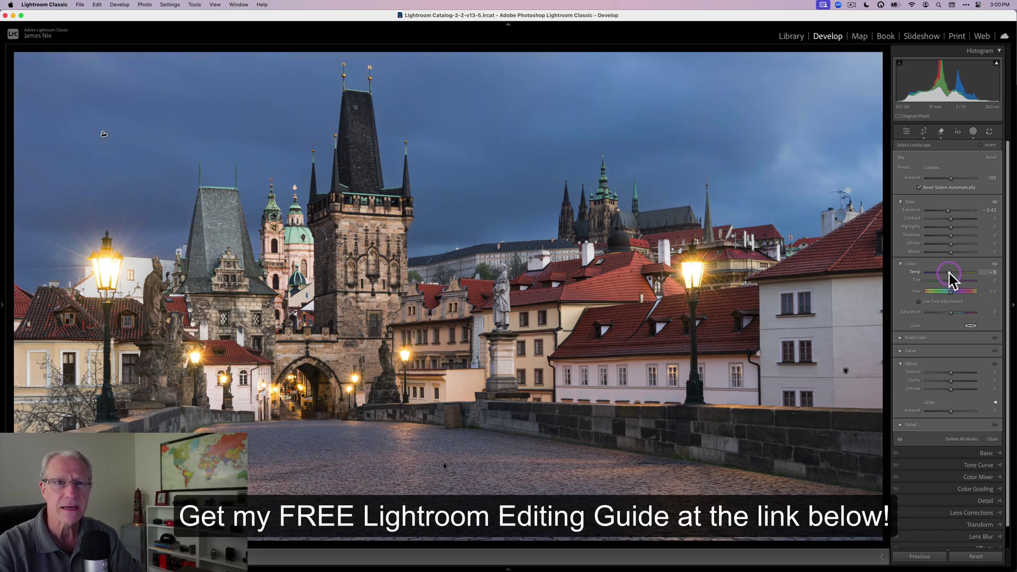
drag(949, 273, 949, 273)
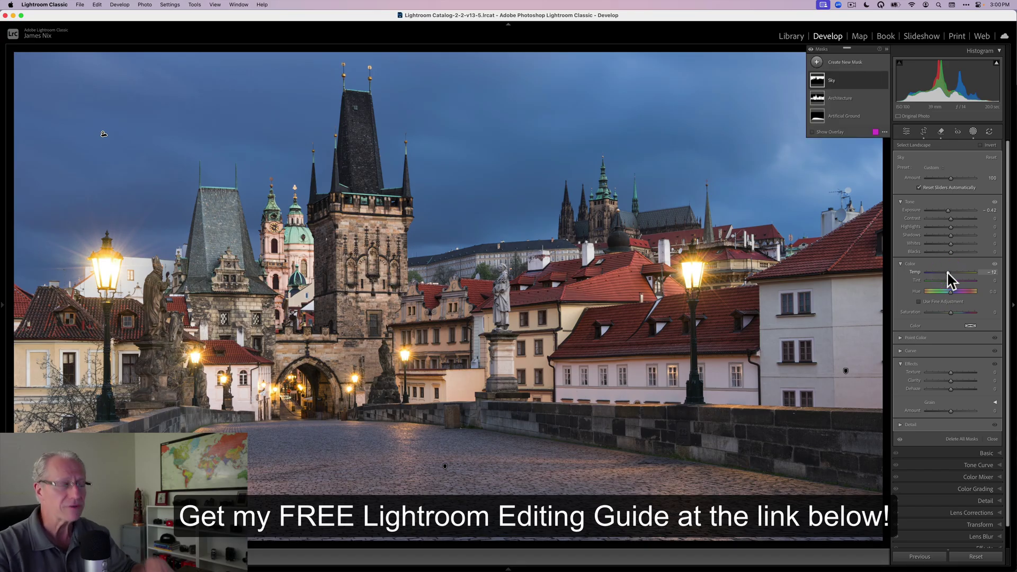
- Hide and reshow all mask edits to compare before and after
click(816, 63)
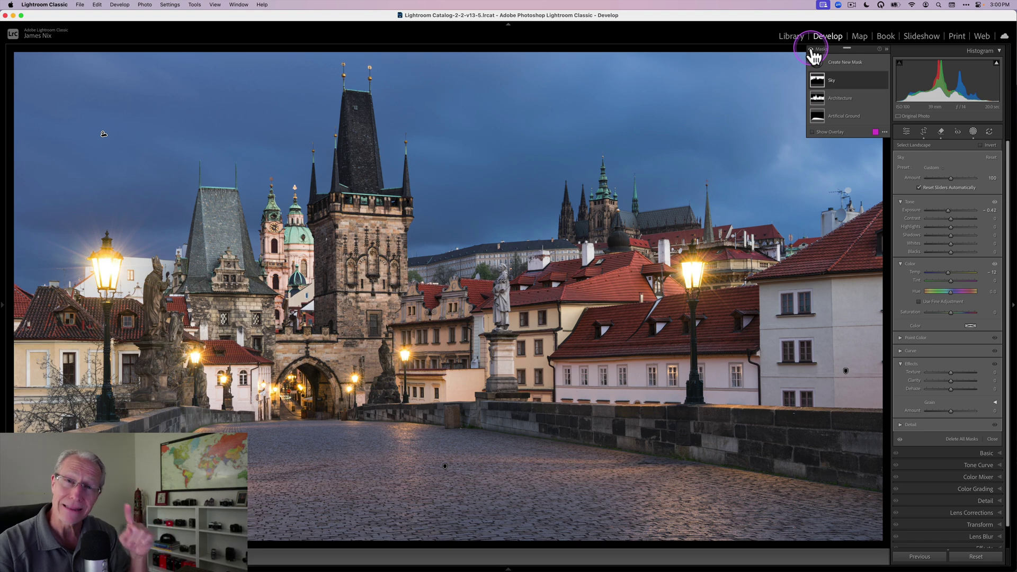
click(811, 49)
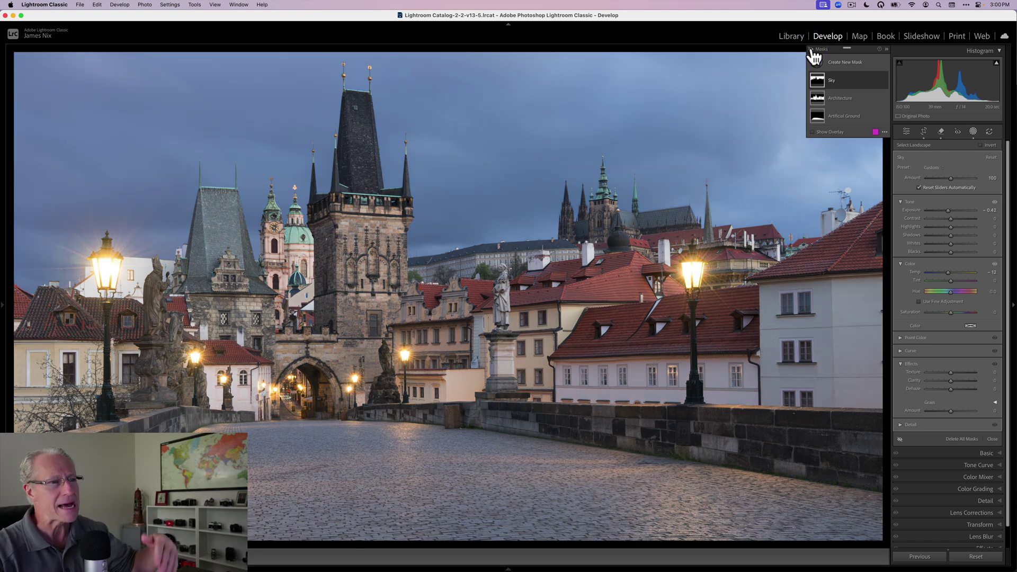
click(811, 49)
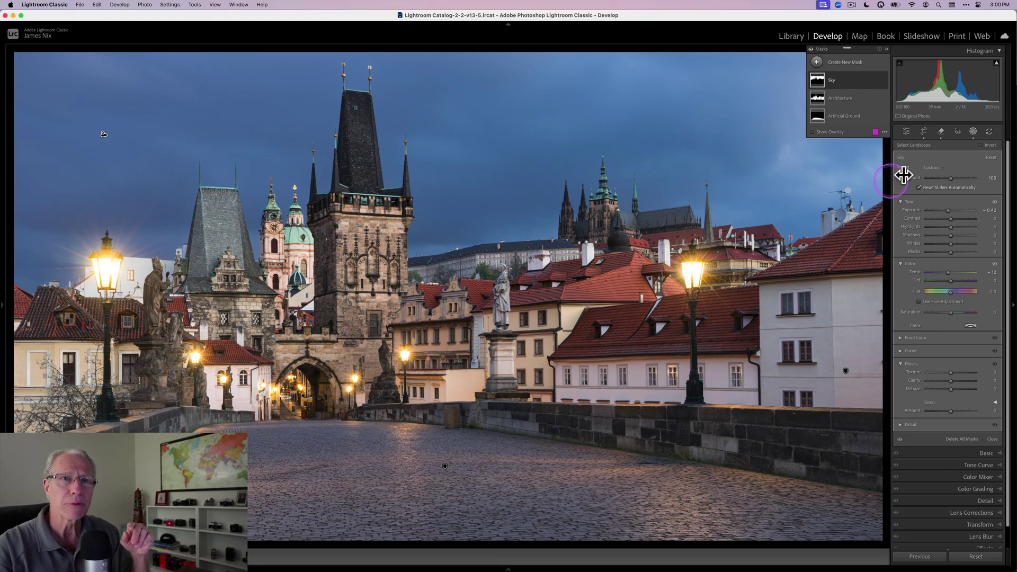
- Set Calibration Blue Primary Hue to -40 and Saturation to +30 for a teal sky
click(973, 132)
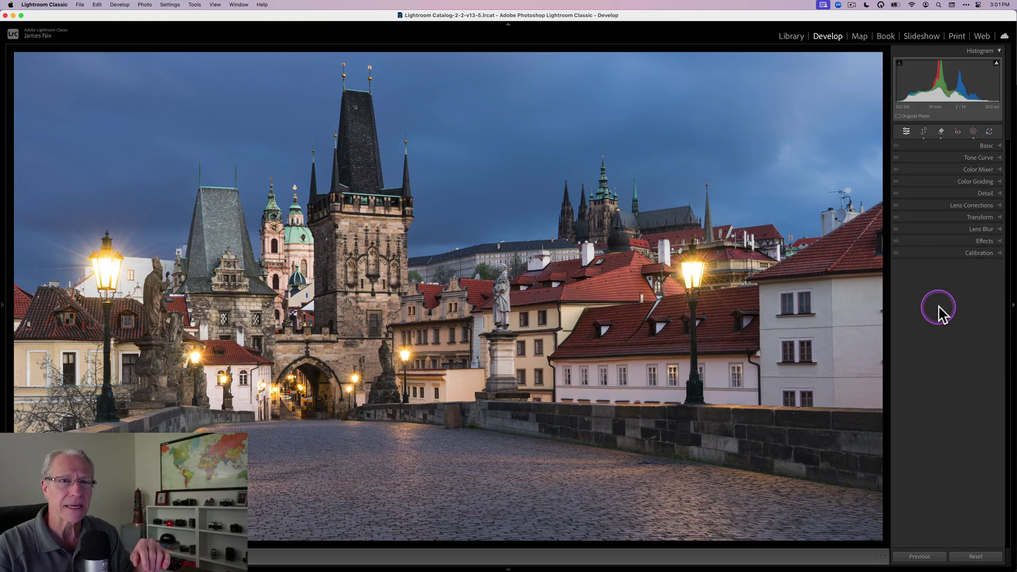
click(946, 254)
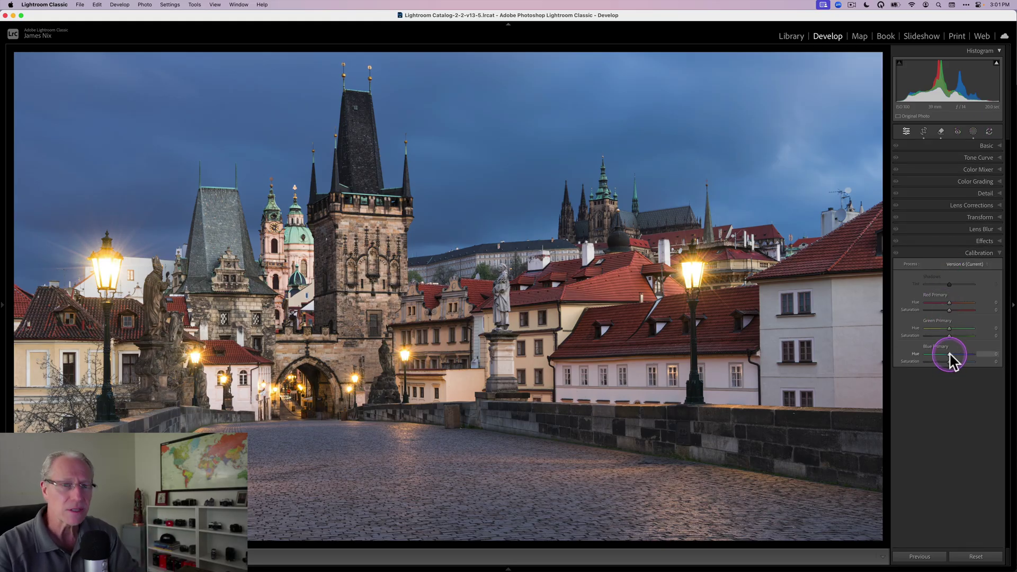
mouse_move(949, 354)
mouse_down()
mouse_move(940, 353)
mouse_move(957, 361)
mouse_up()
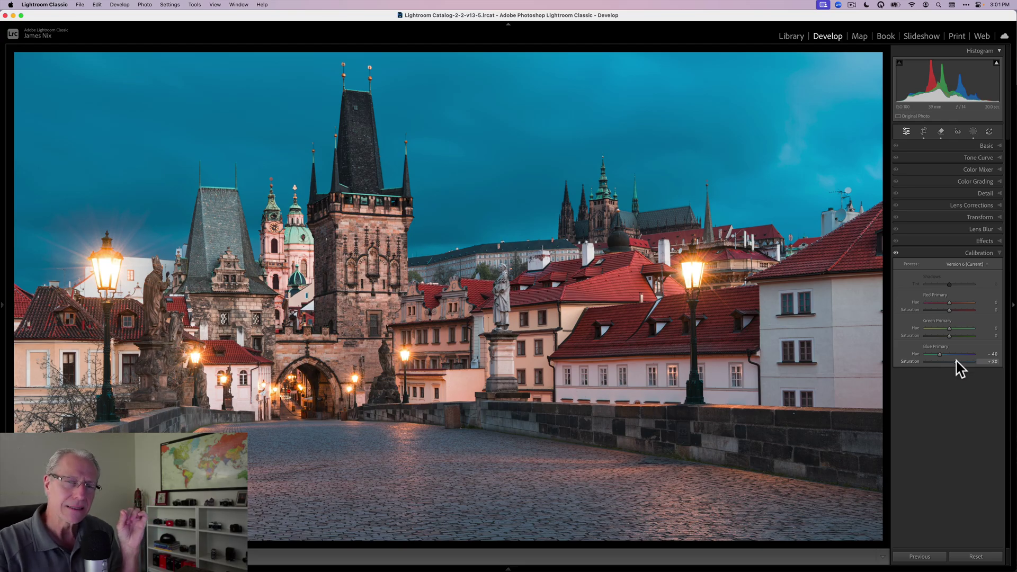
drag(934, 278, 926, 257)
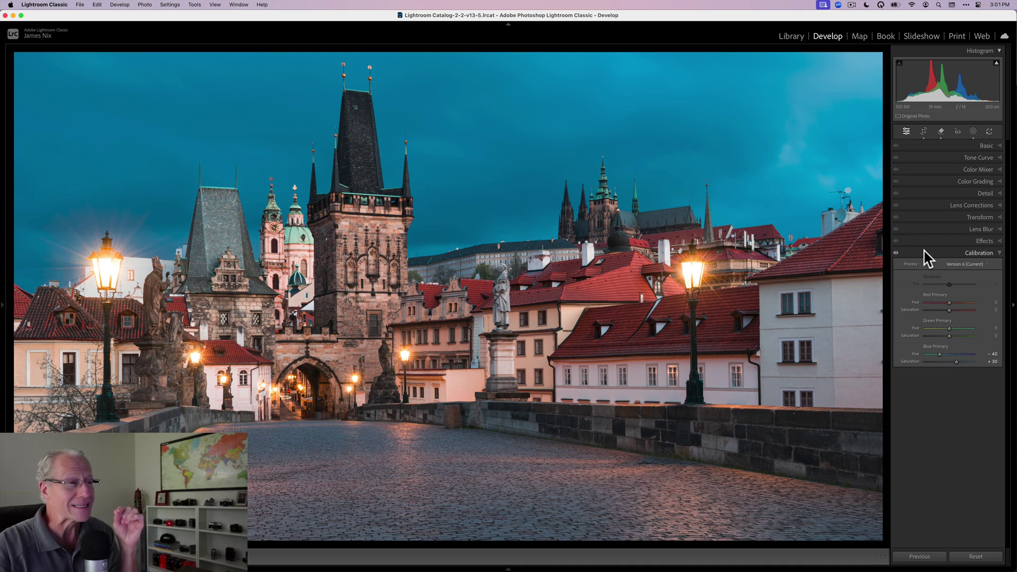
- Toggle the Calibration edits off and on to compare, then collapse the panel
drag(924, 252, 897, 254)
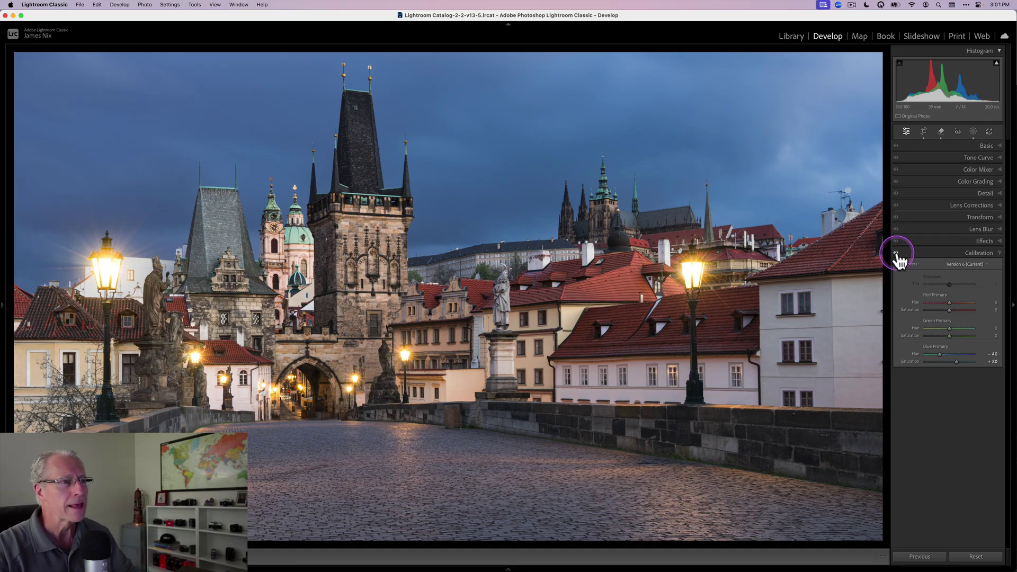
click(896, 253)
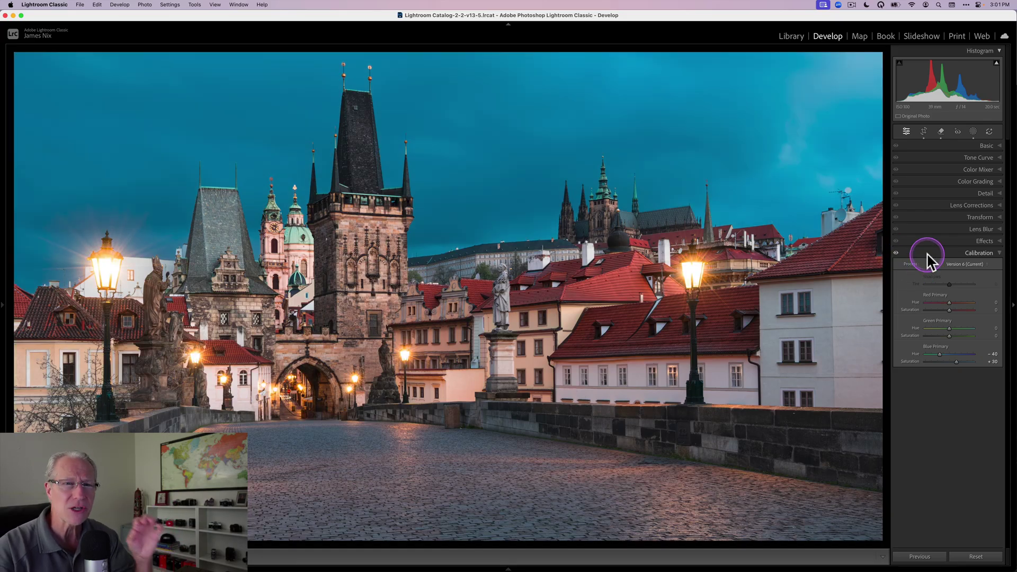
click(928, 256)
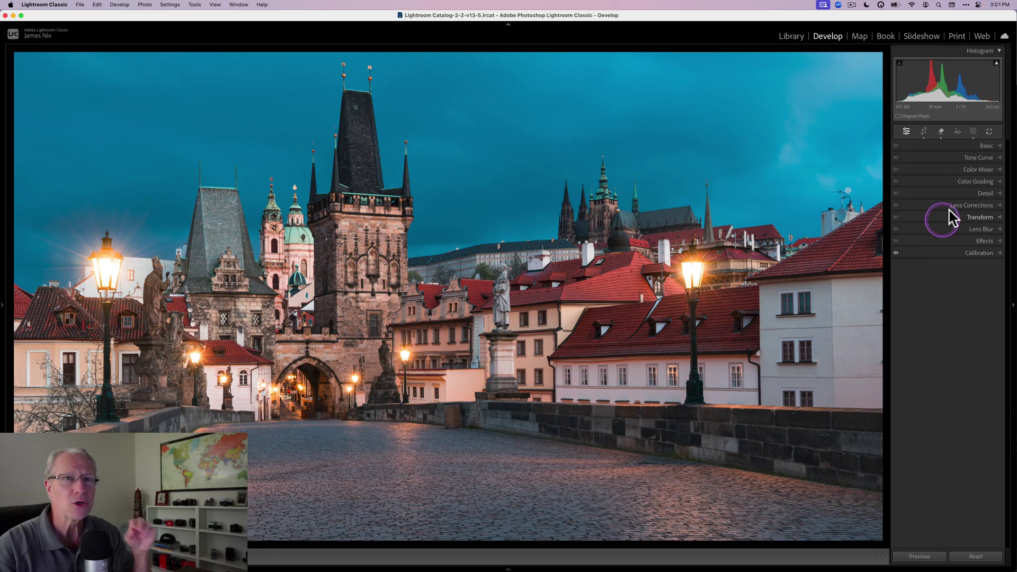
click(973, 132)
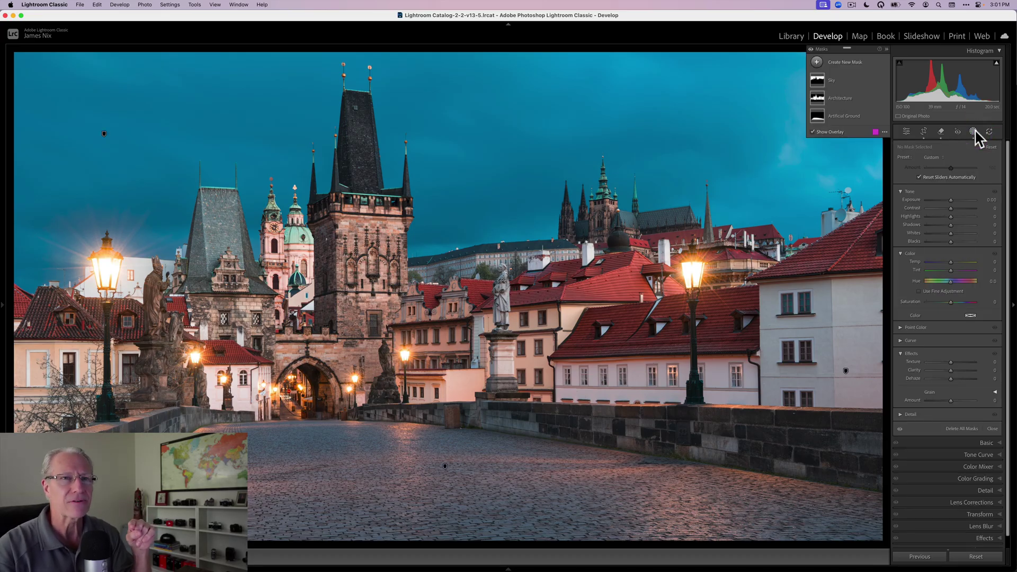
click(976, 131)
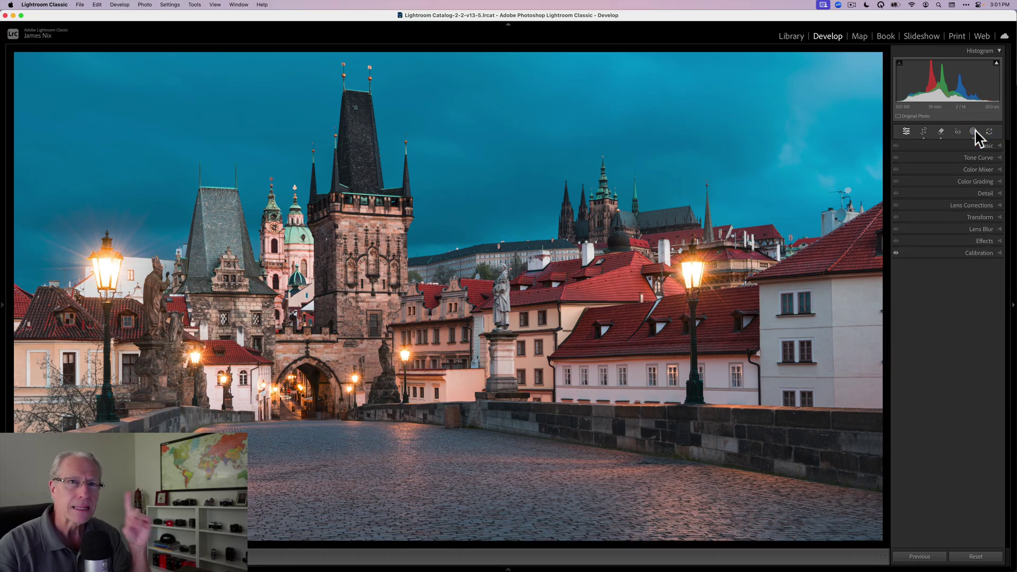
click(941, 242)
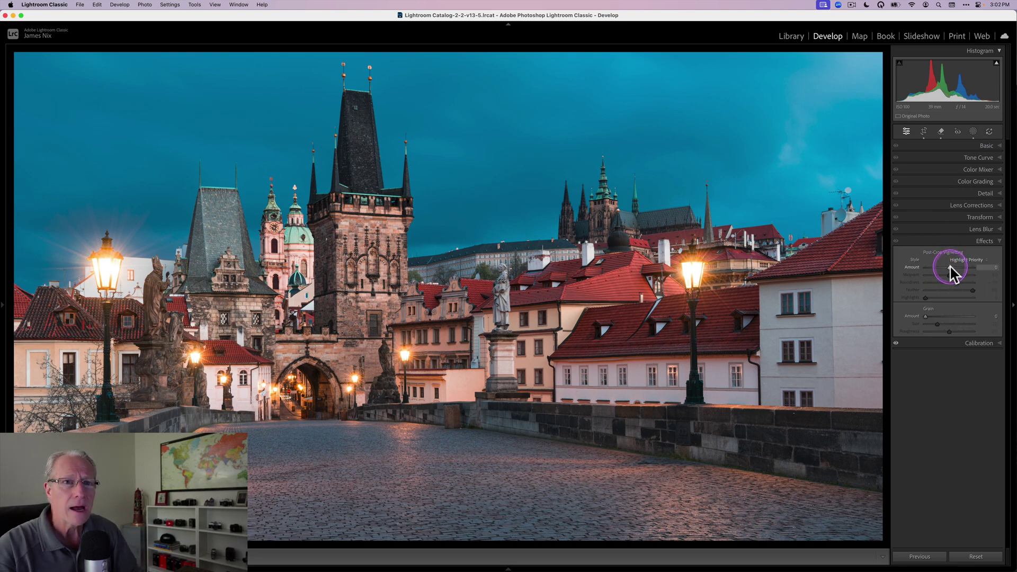
drag(952, 273, 938, 271)
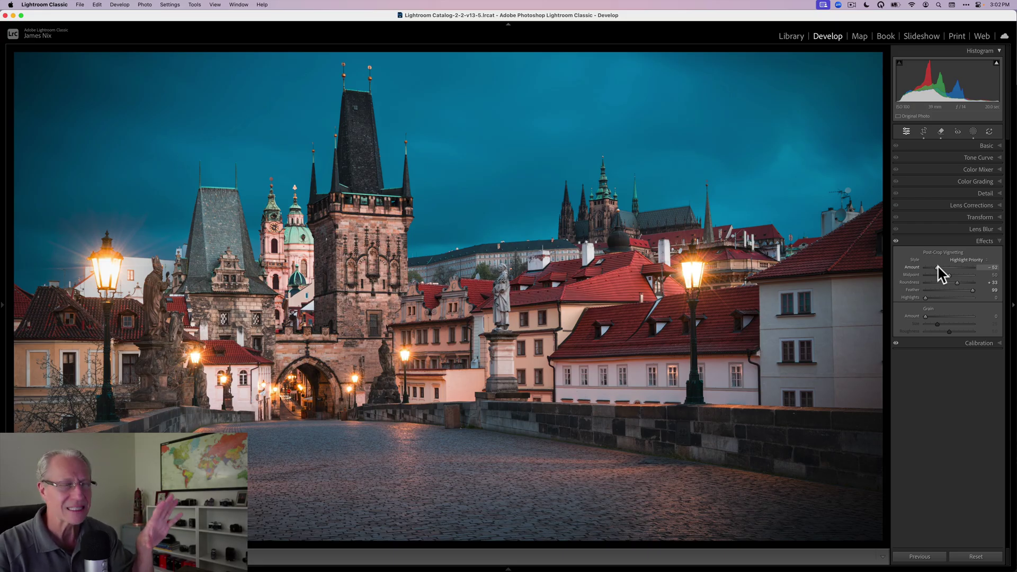
double_click(938, 267)
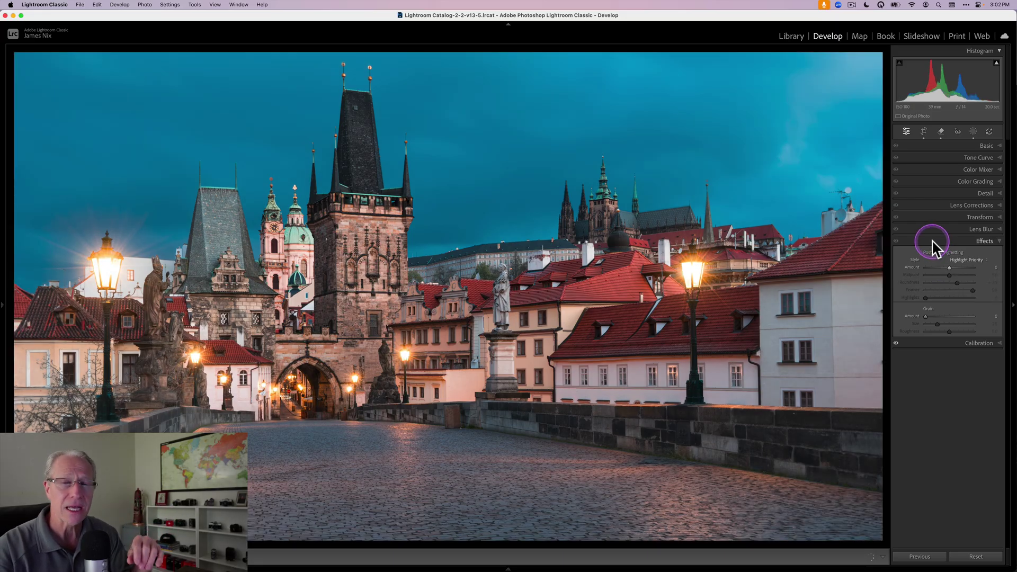
click(934, 243)
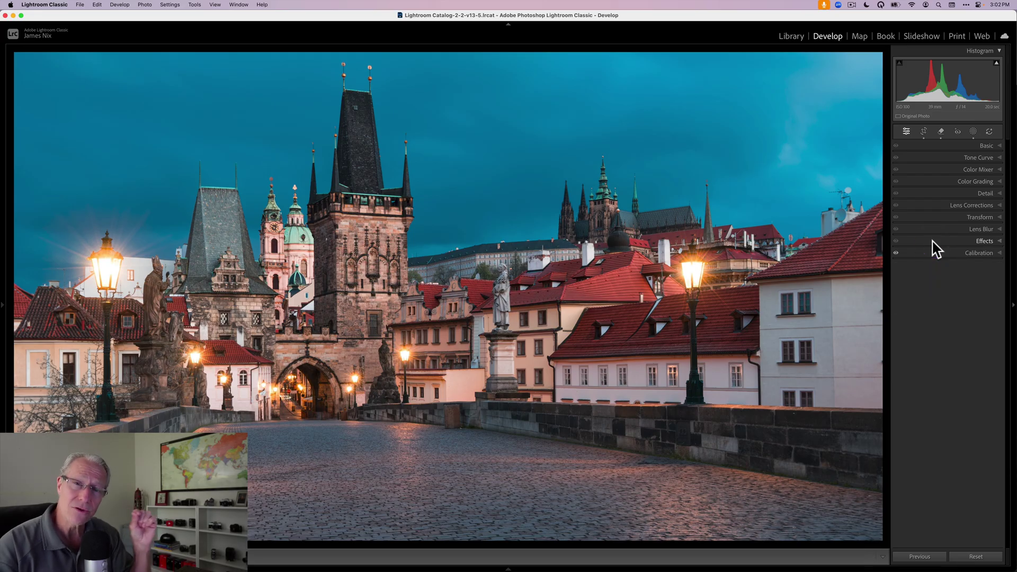
- Draw a Radial Gradient ellipse and shift it left over the bridge tower gate
click(974, 133)
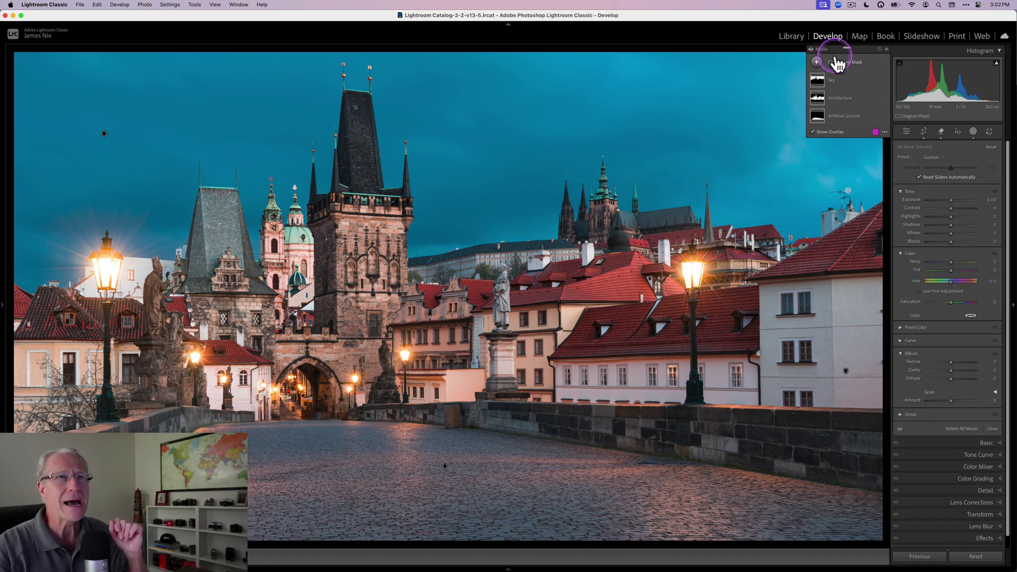
click(817, 63)
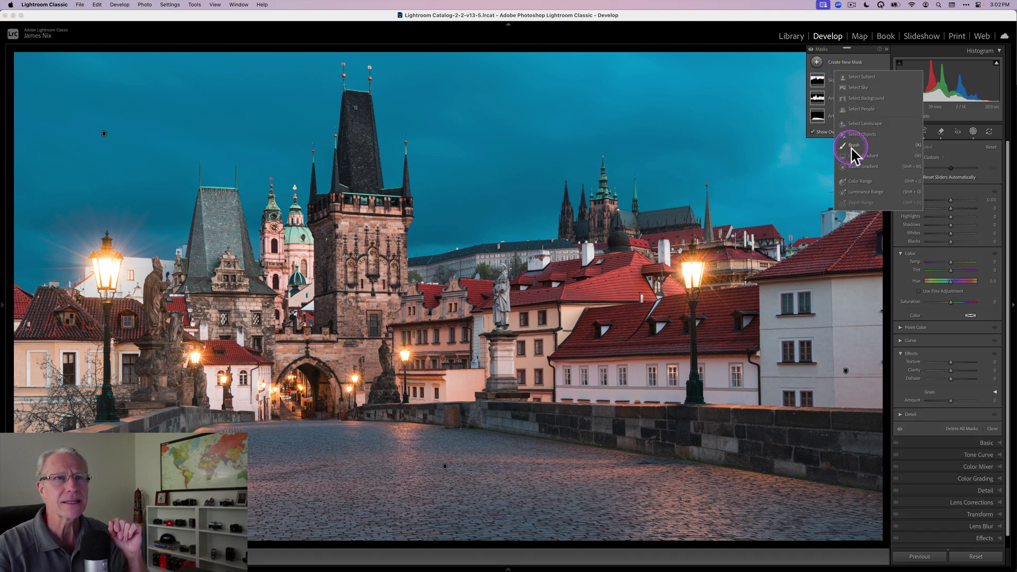
click(858, 167)
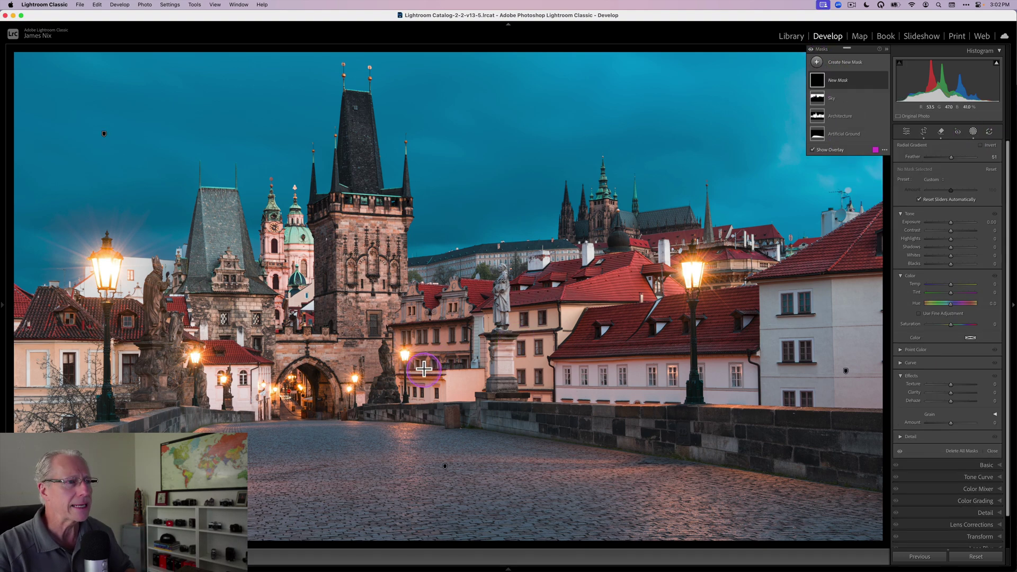
drag(434, 362, 755, 520)
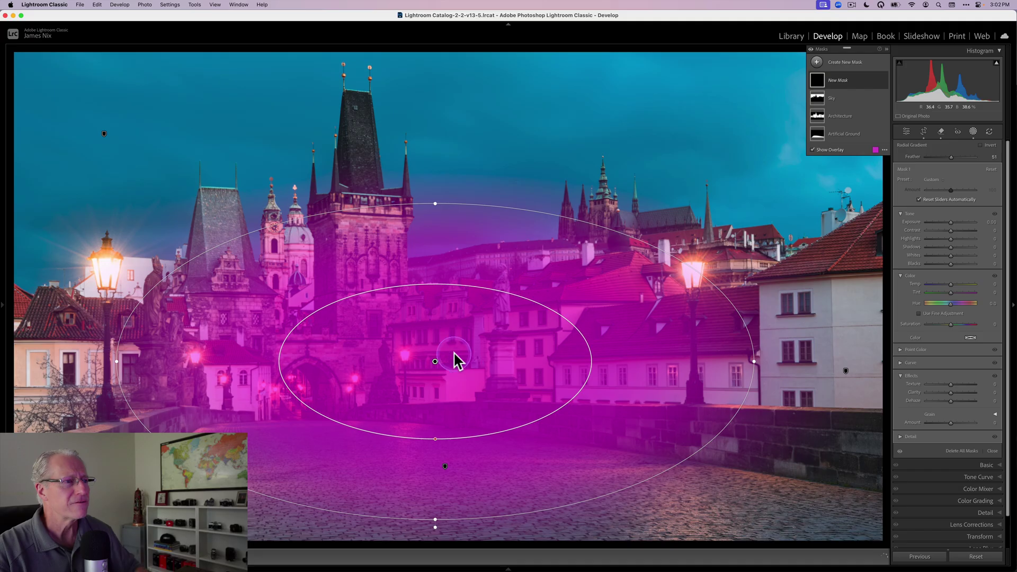
drag(433, 363, 386, 360)
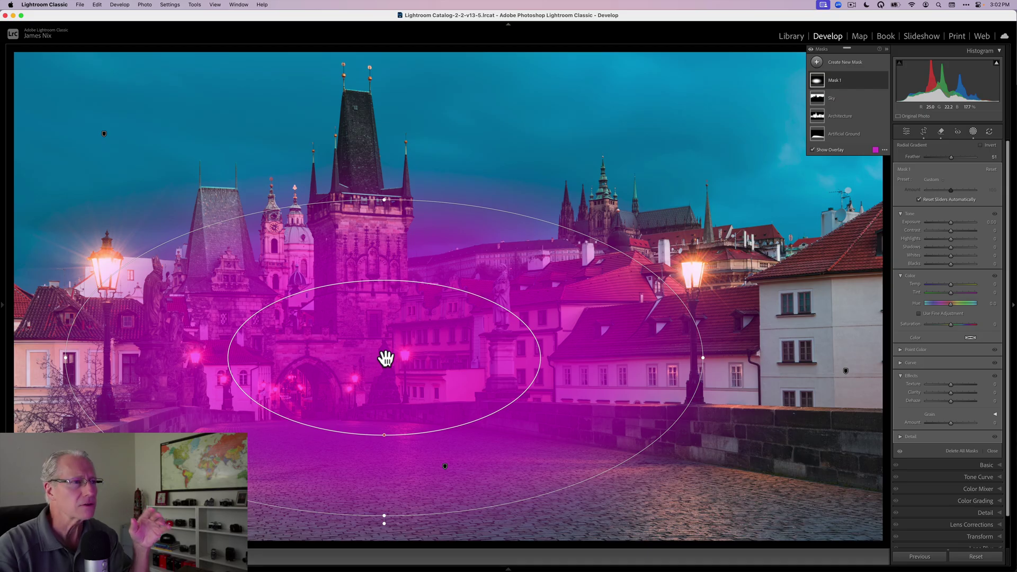
click(394, 355)
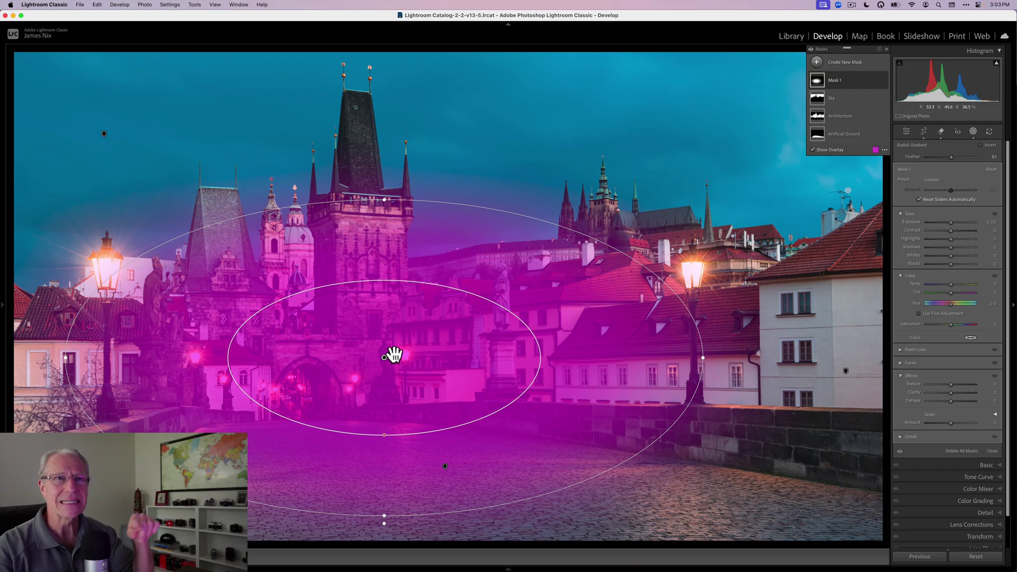
- Invert Mask 1 and lower its Exposure to about -0.60 to darken the surroundings
click(877, 82)
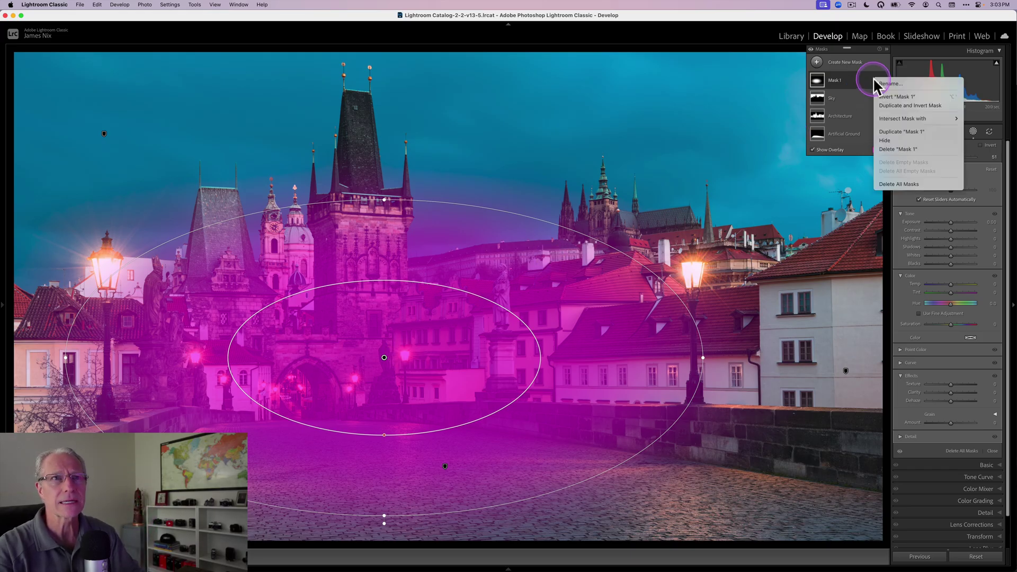
click(885, 97)
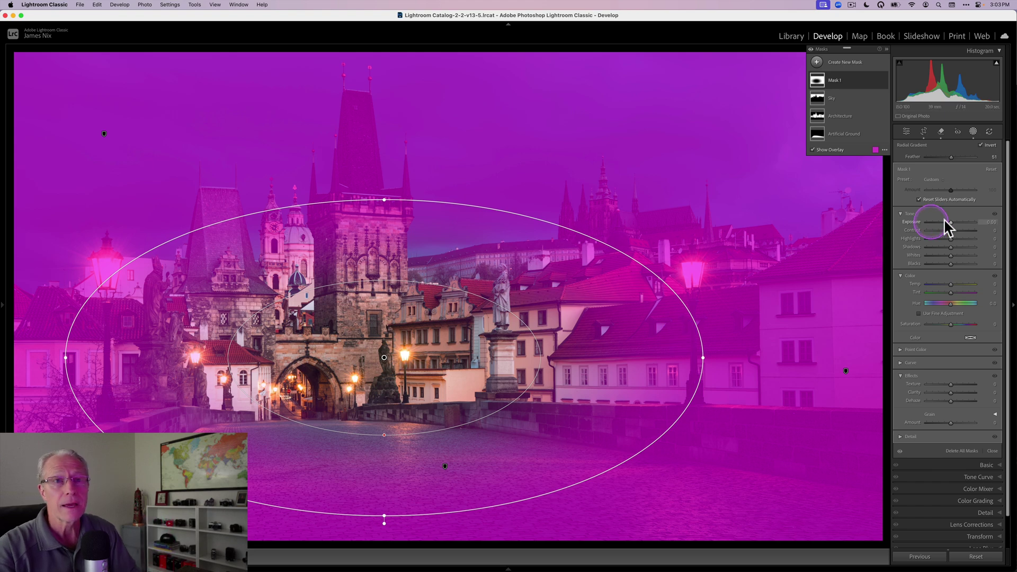
drag(950, 222, 947, 220)
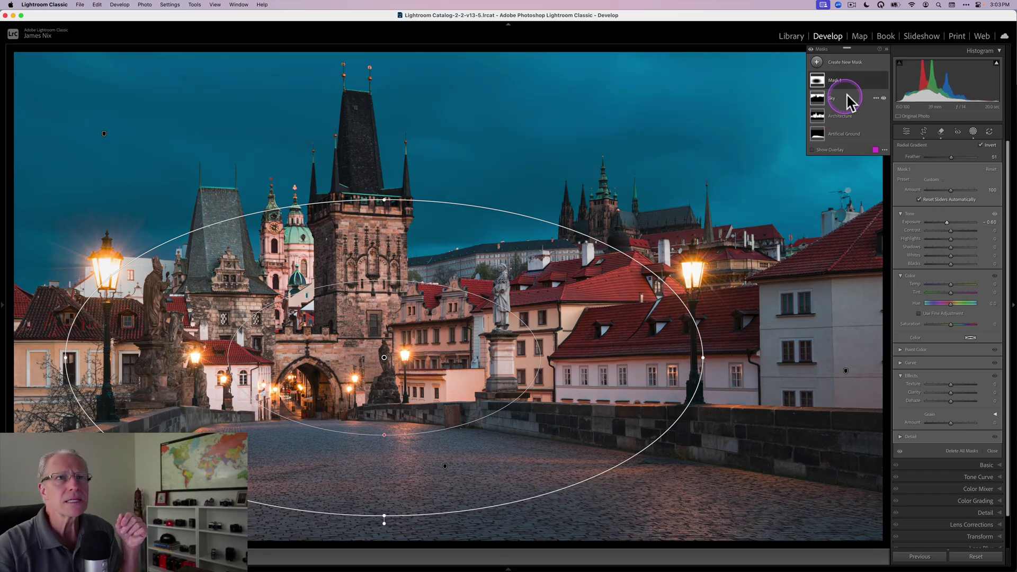
- Compare Mask 1 off and on, then use Duplicate and Invert Mask to create 'Mask 1 Inverted'
click(882, 81)
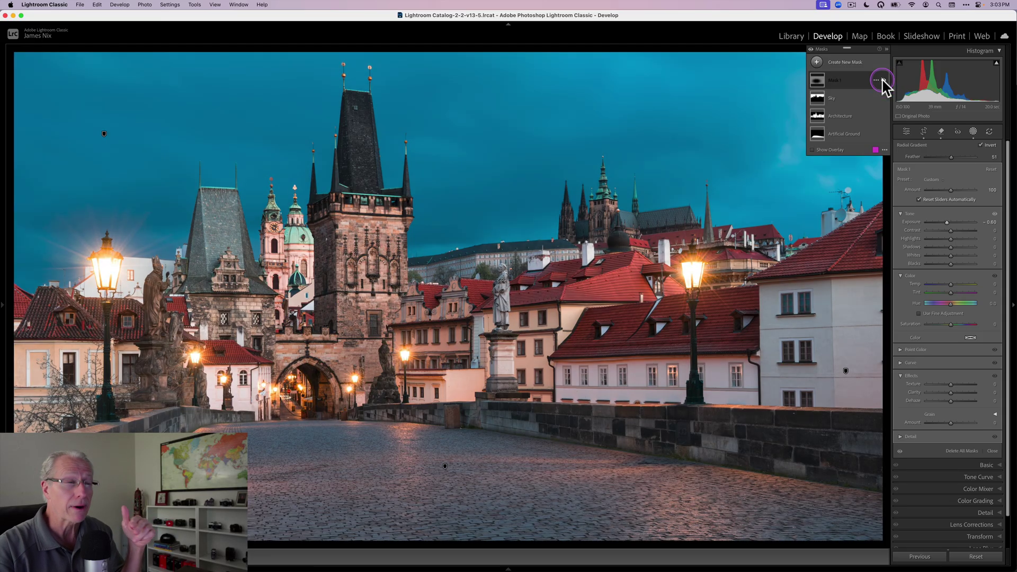
click(883, 80)
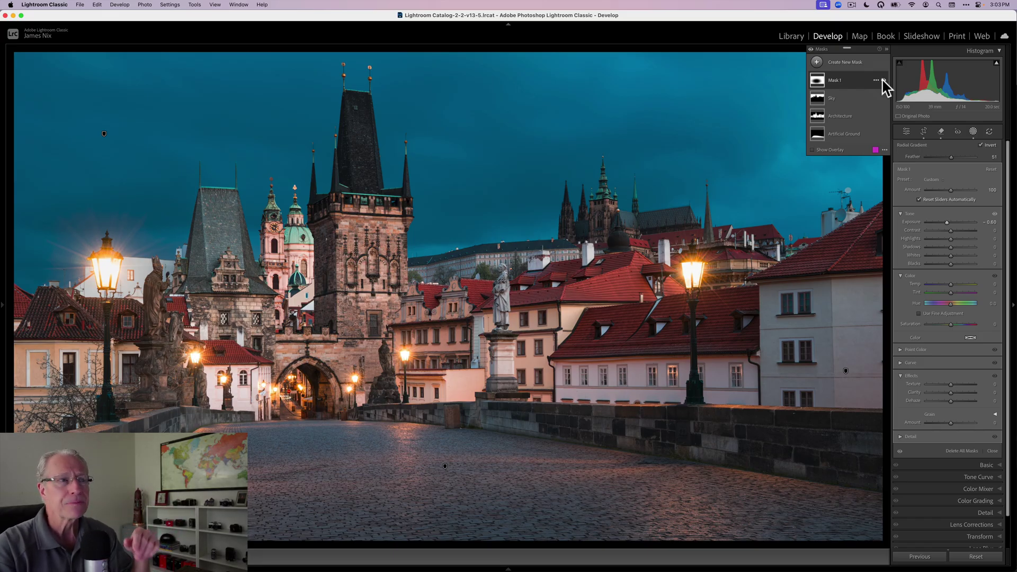
click(874, 82)
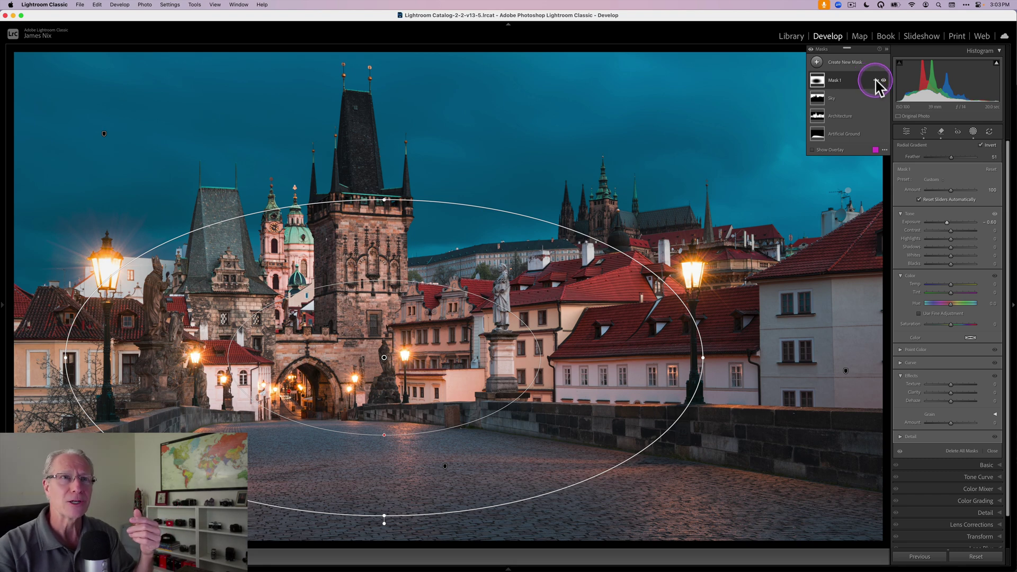
click(876, 81)
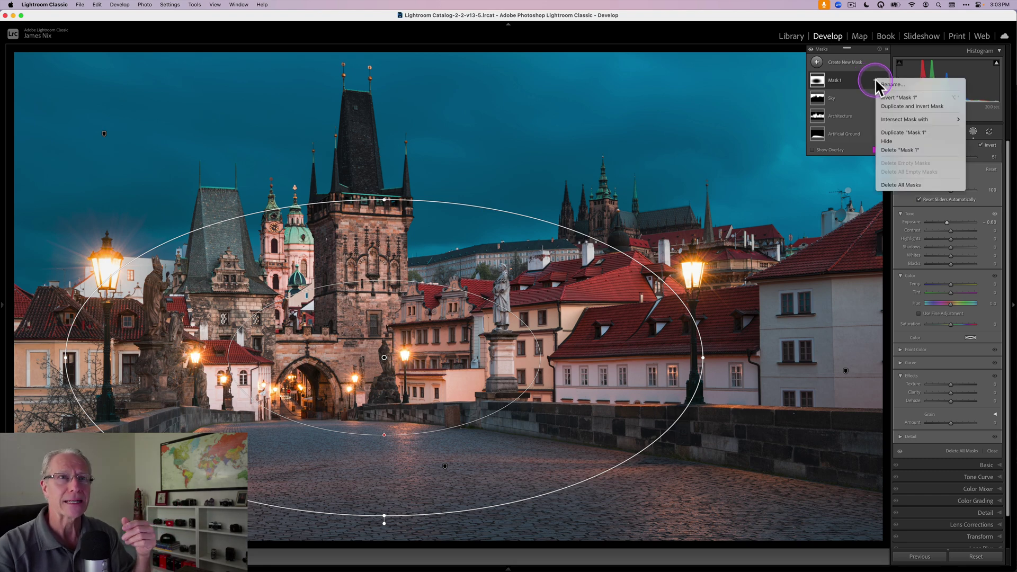
click(894, 106)
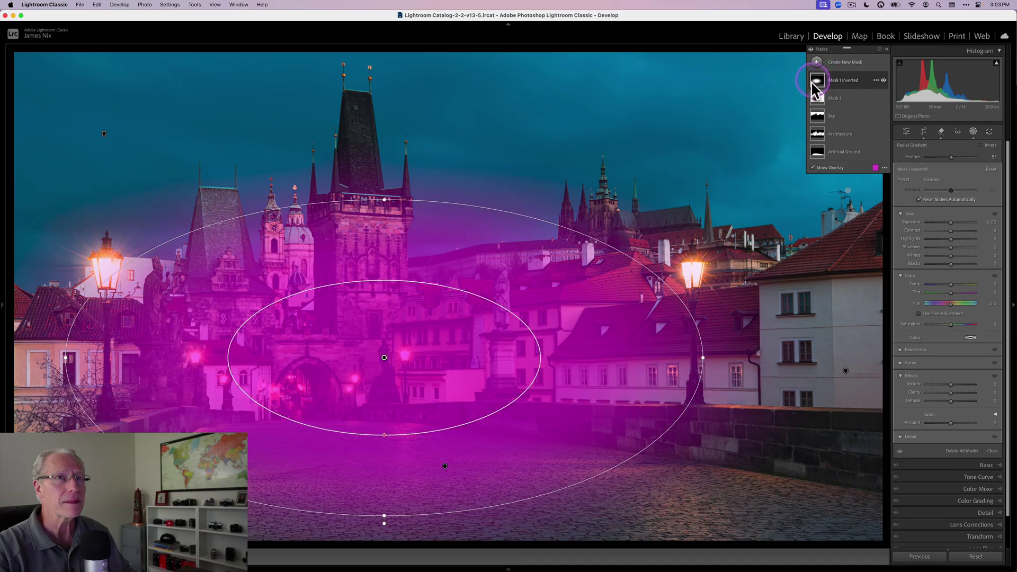
- In Mask 1 Inverted, set Exposure to 0.25, Temp to 8 and Tint to 16
mouse_move(817, 84)
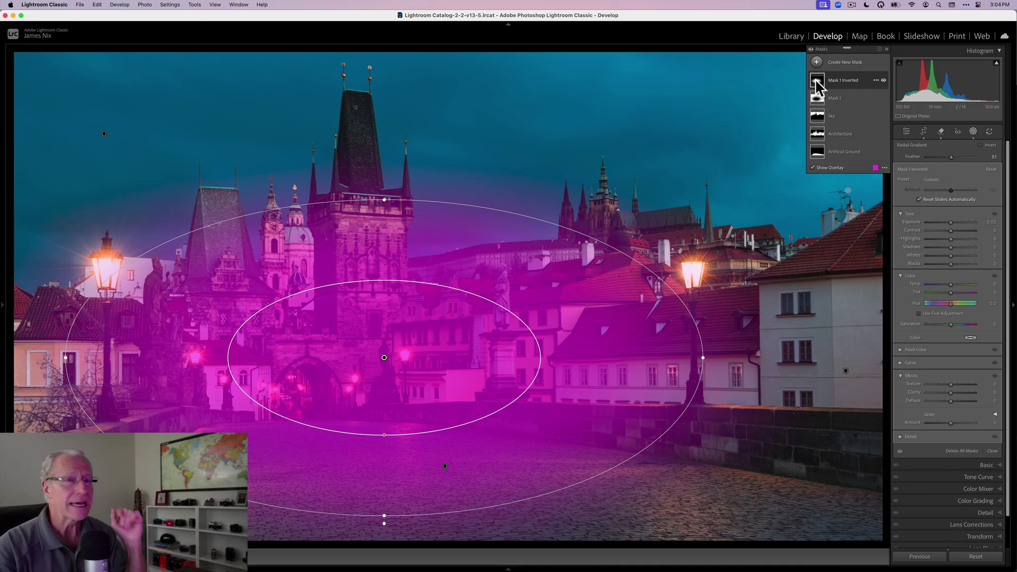
click(883, 143)
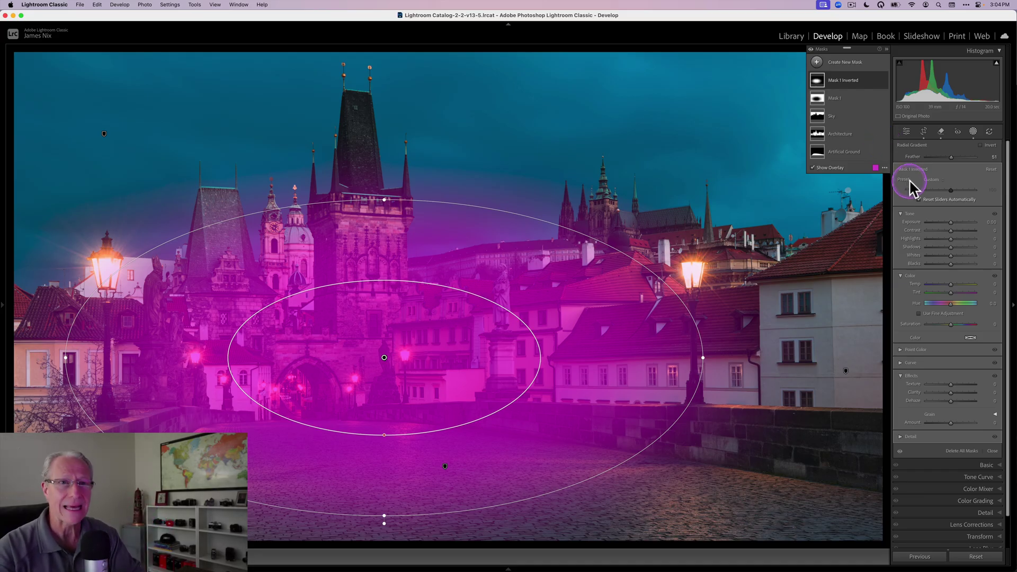
drag(948, 221, 951, 218)
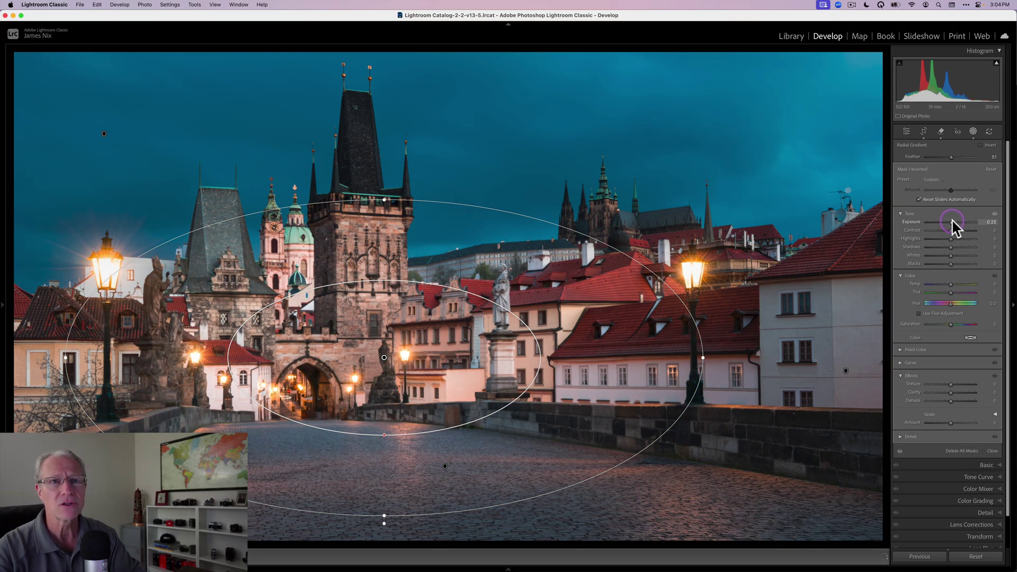
drag(952, 218, 951, 218)
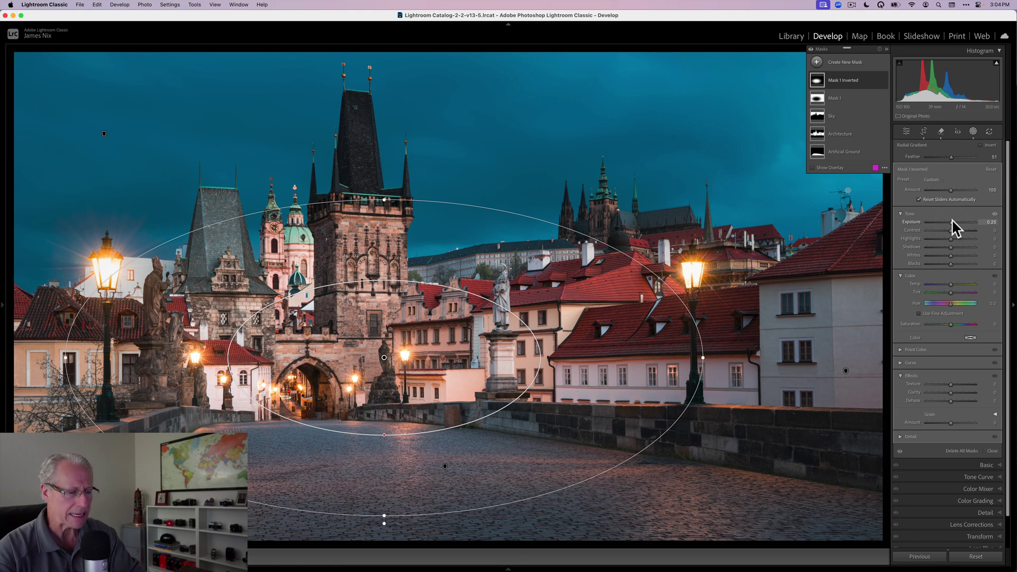
drag(949, 283, 954, 291)
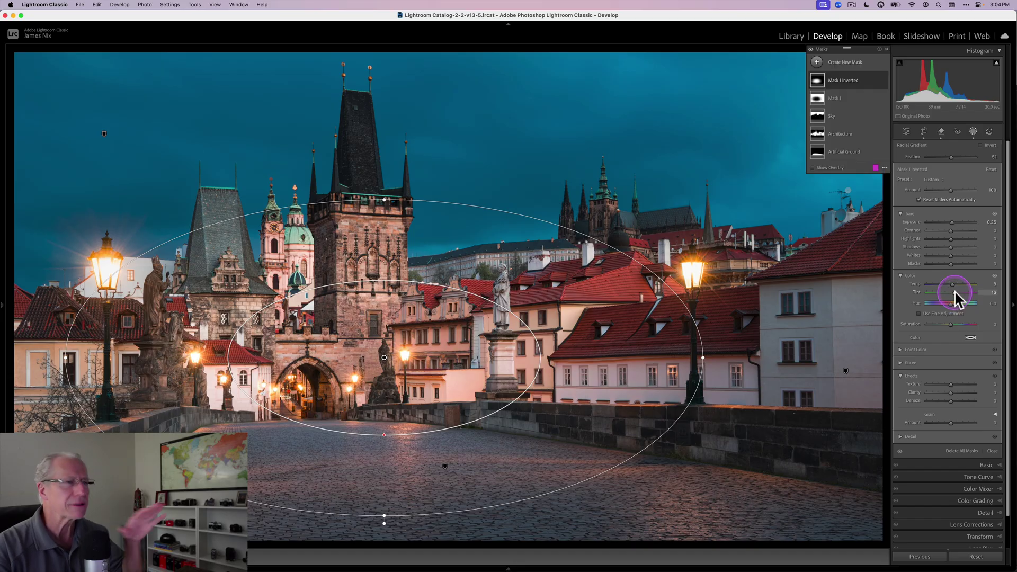
- Toggle the centre brightening, the vignette and all mask effects off and on to compare
mouse_move(884, 80)
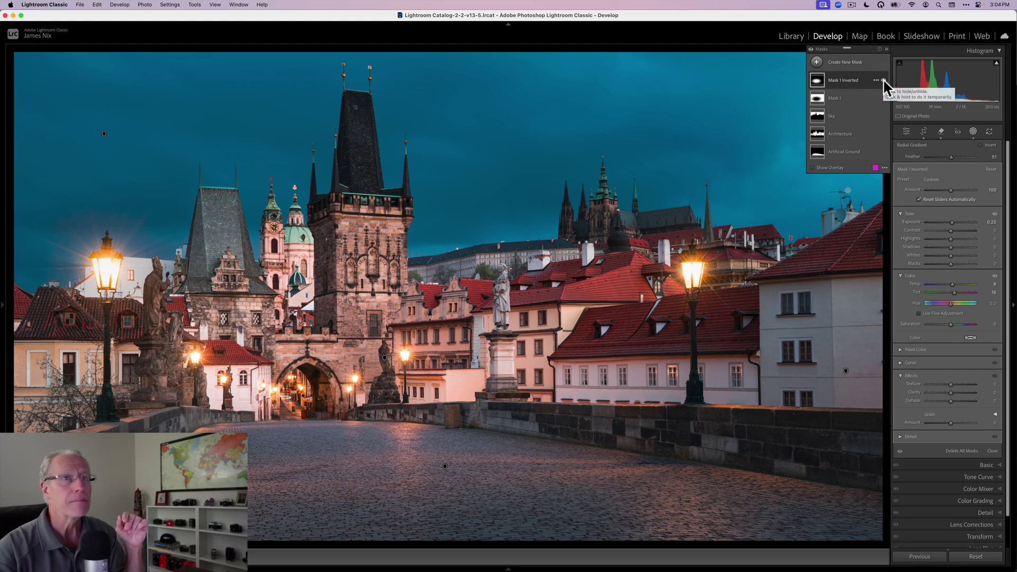
click(883, 80)
click(883, 80)
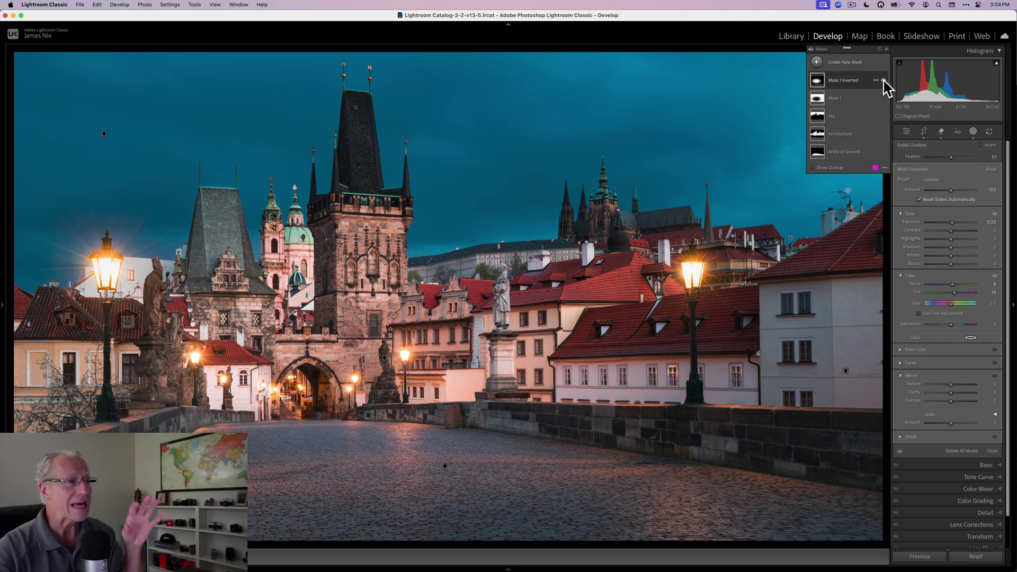
click(882, 99)
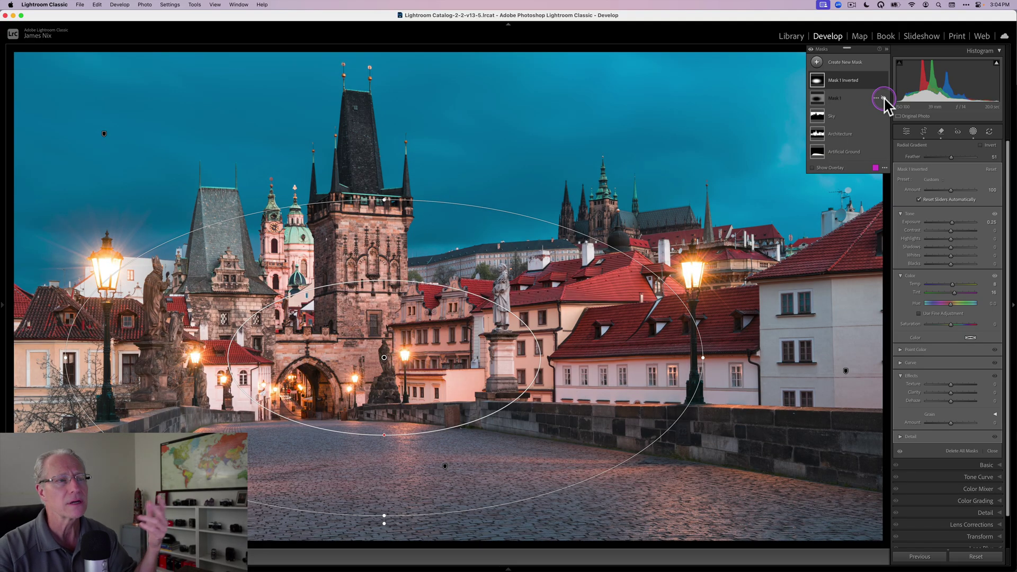
click(883, 99)
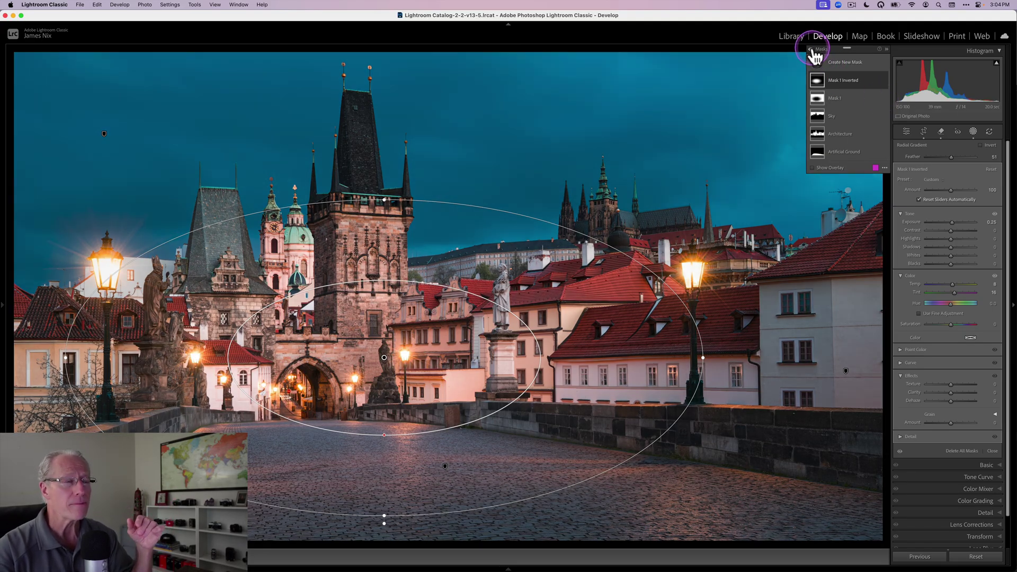
click(811, 49)
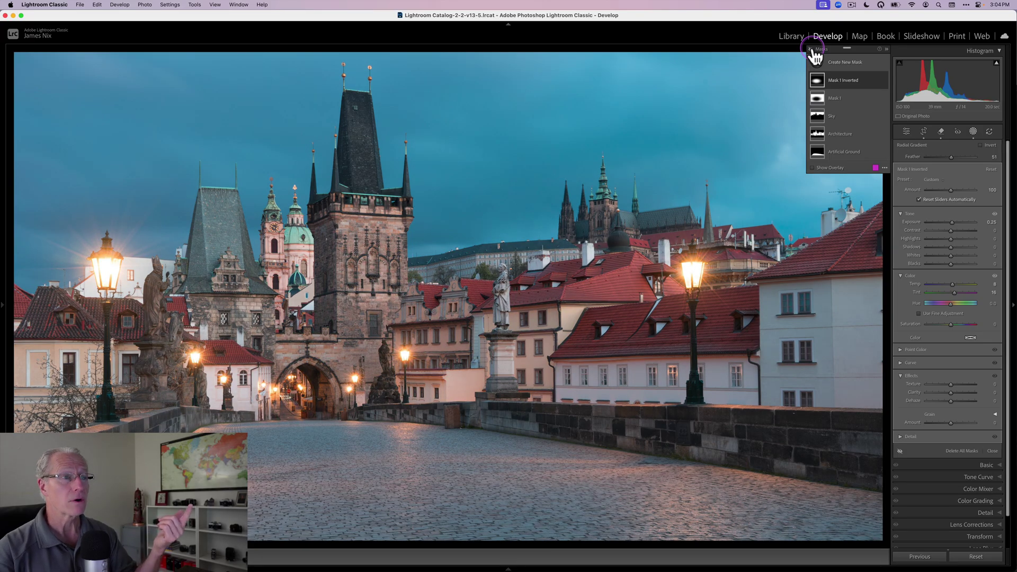
click(811, 49)
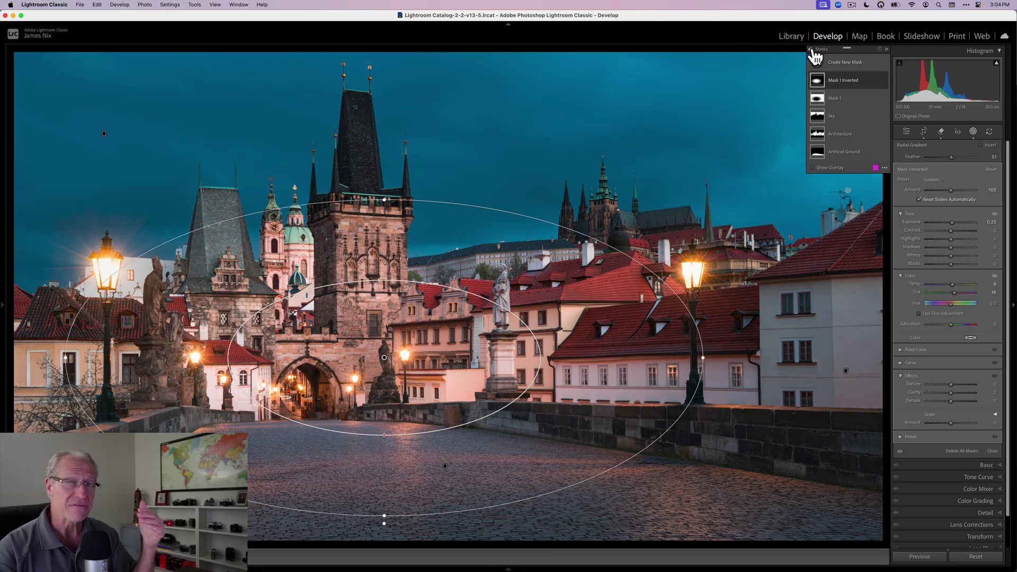
- Close mask editing, then switch the Calibration grade off and back on to compare
click(973, 131)
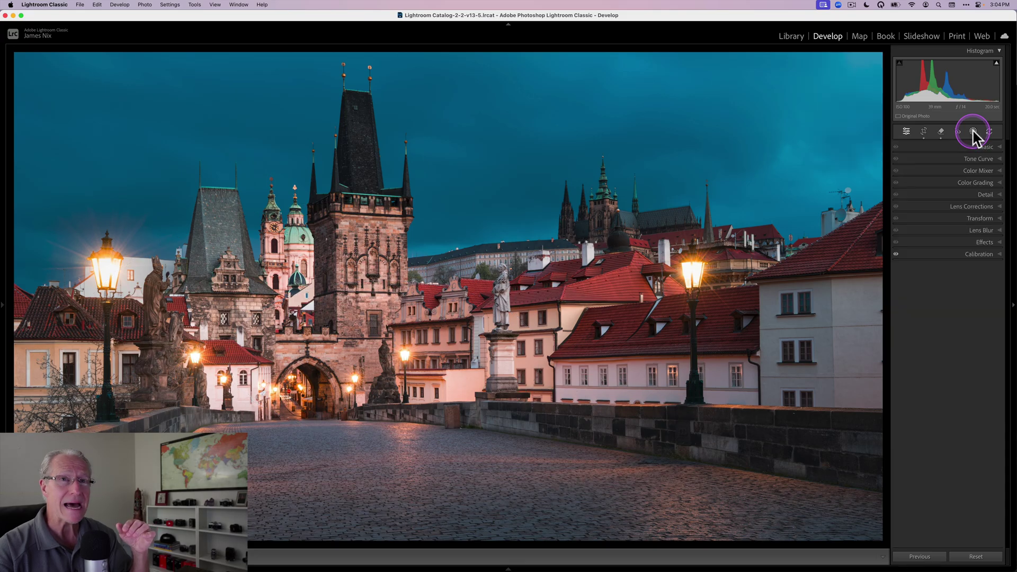
click(895, 253)
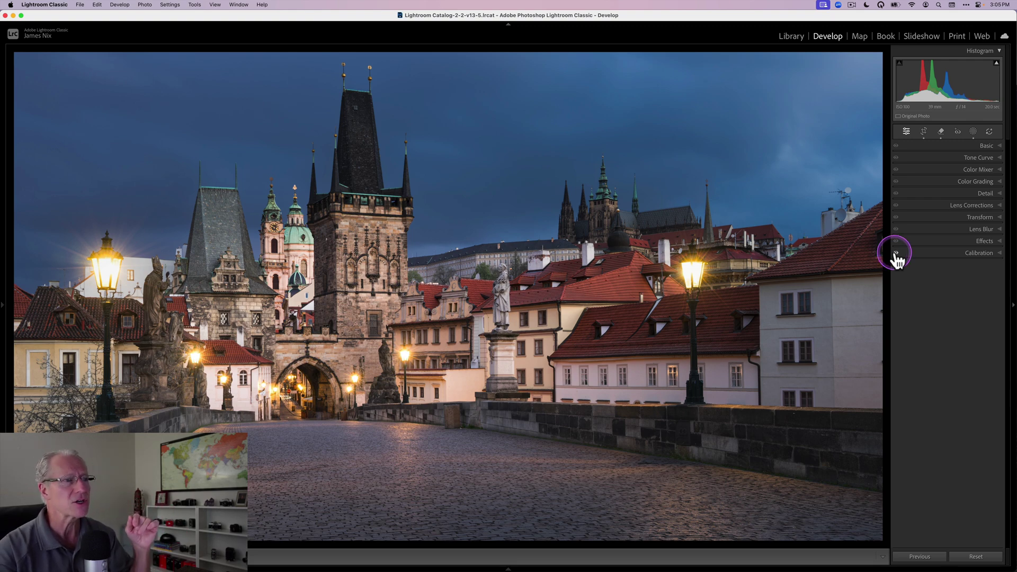
click(896, 253)
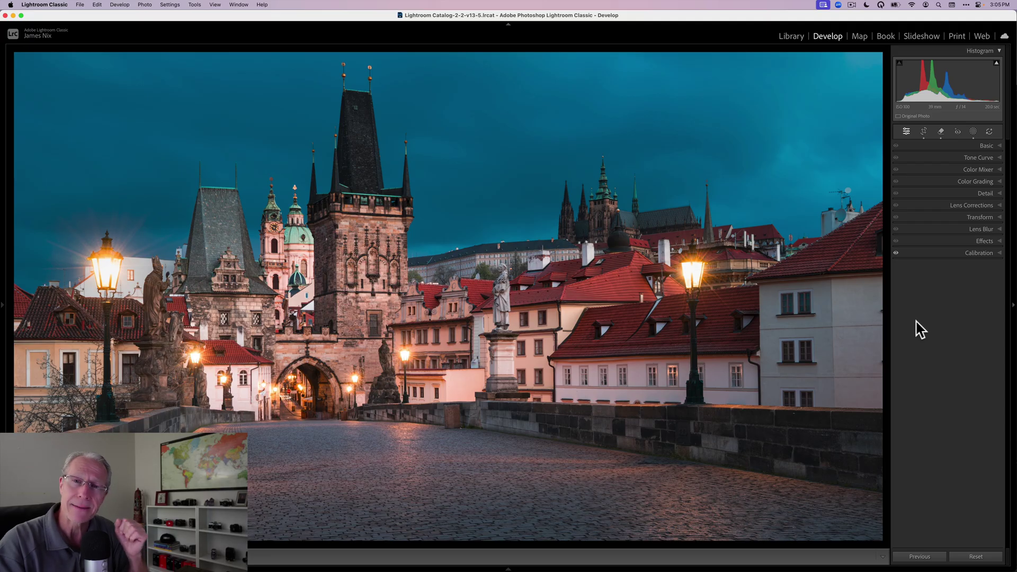
- Compare the unedited original against the teal-orange edit twice, ending on the edited photo
key(backslash)
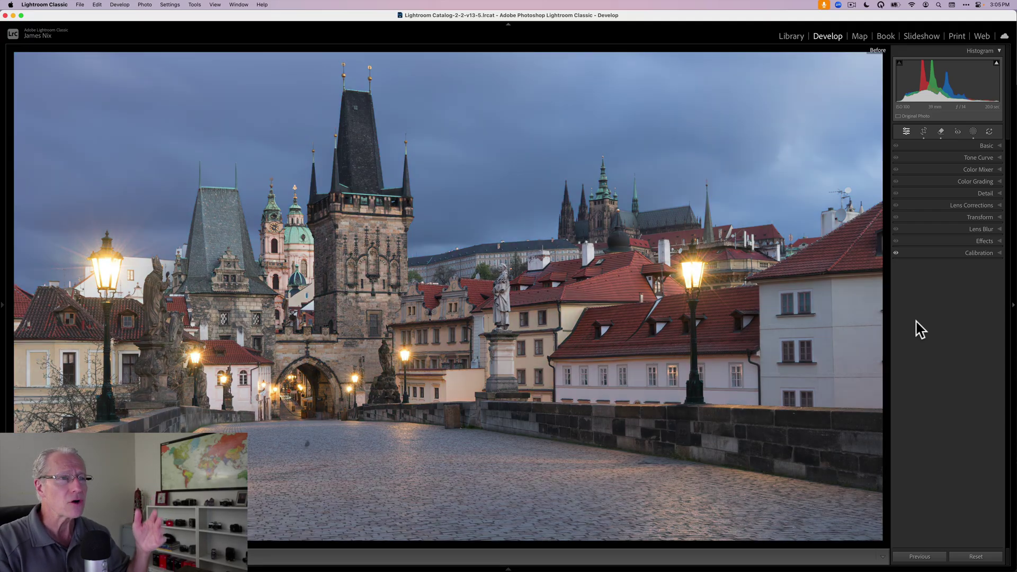
key(backslash)
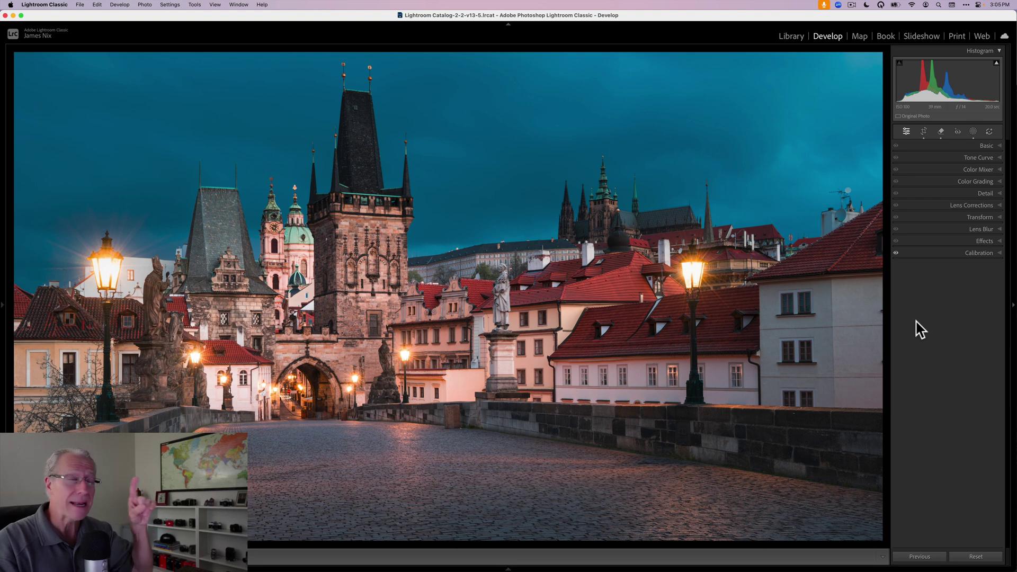
key(backslash)
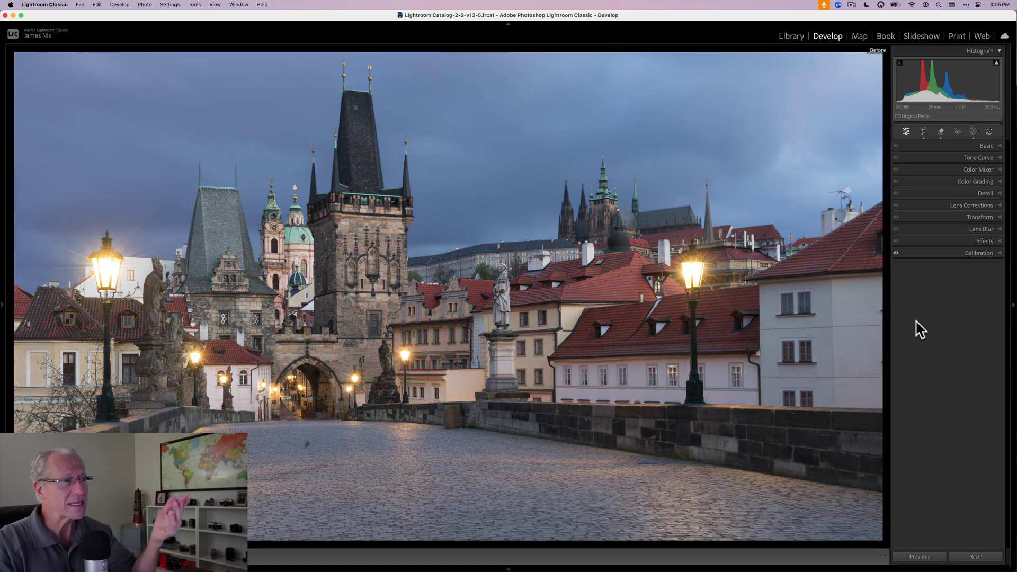
key(backslash)
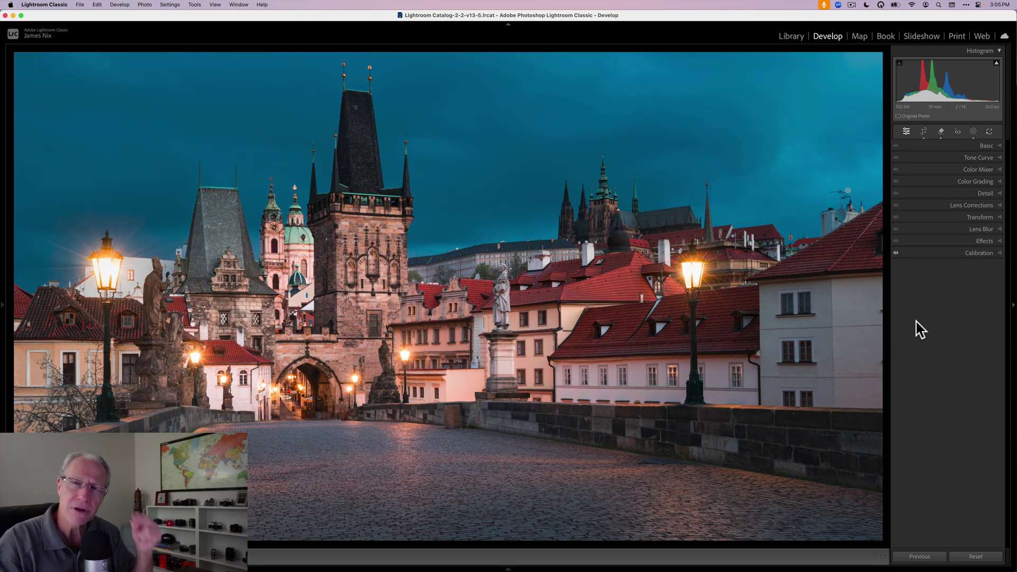